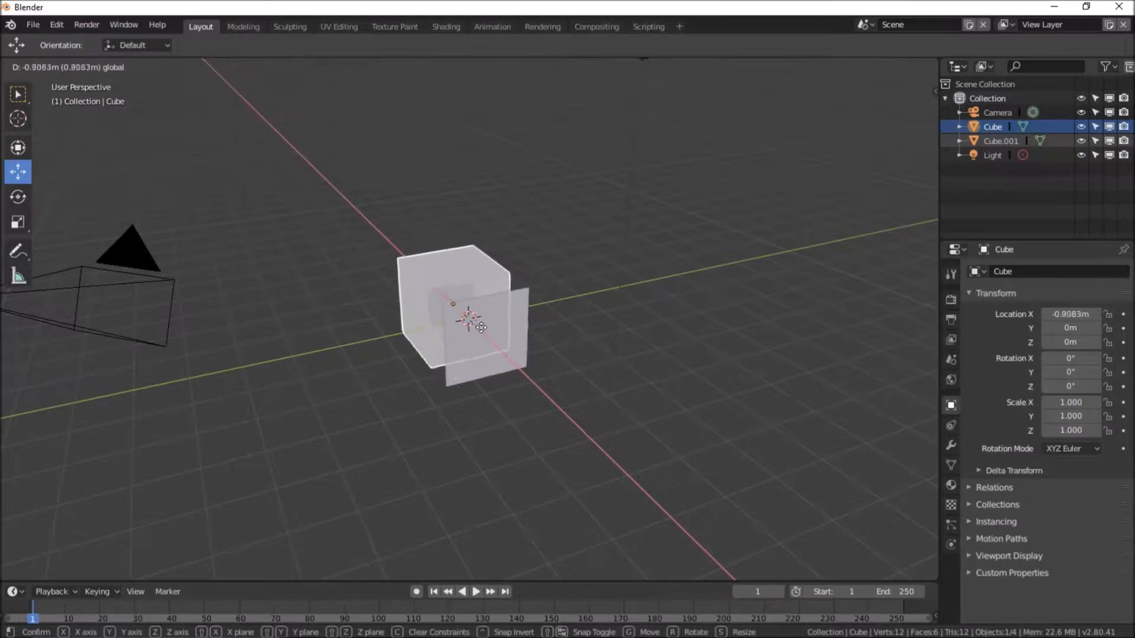
- Select the separated square panel in front of the box and extrude its face slightly toward the box for thickness
click(992, 137)
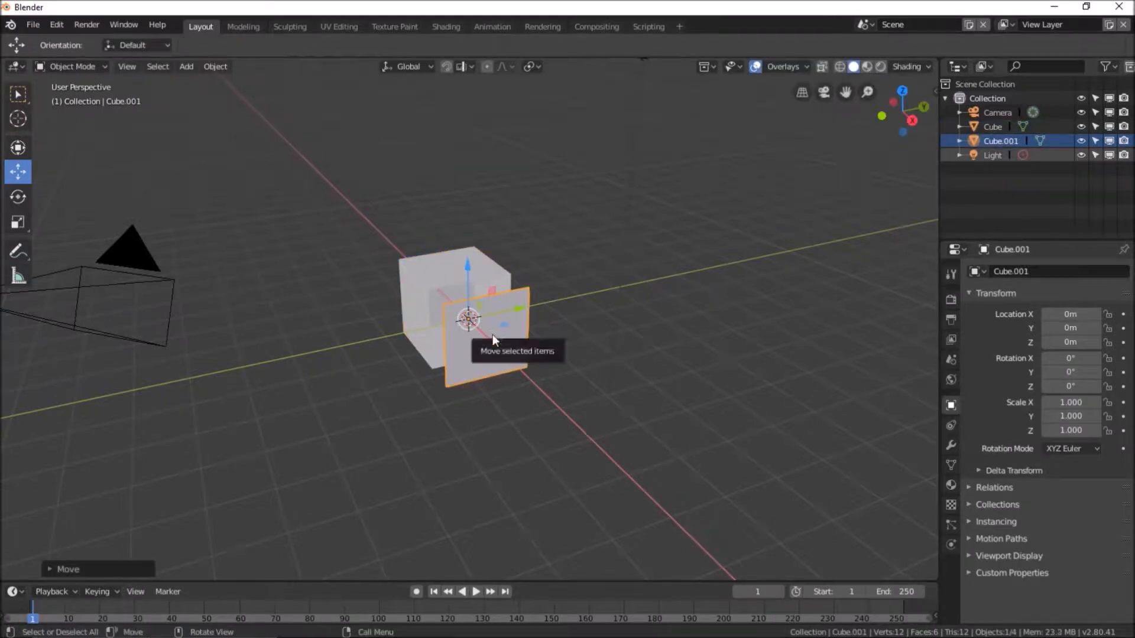
scroll(484, 417, up, 5)
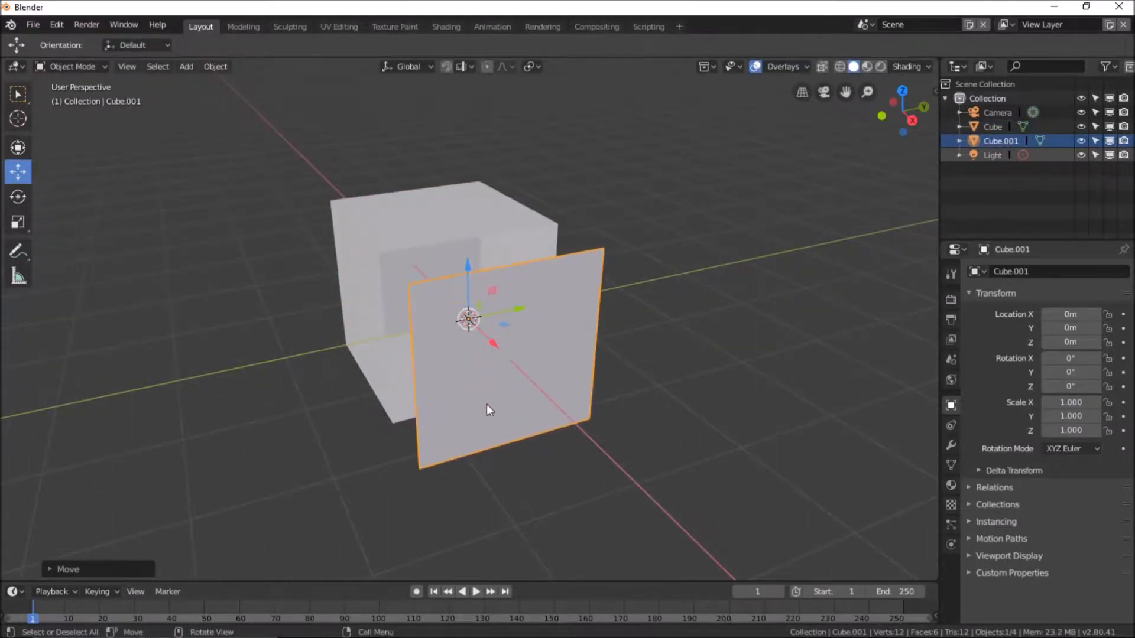
middle_drag(487, 405, 514, 424)
click(71, 66)
click(68, 99)
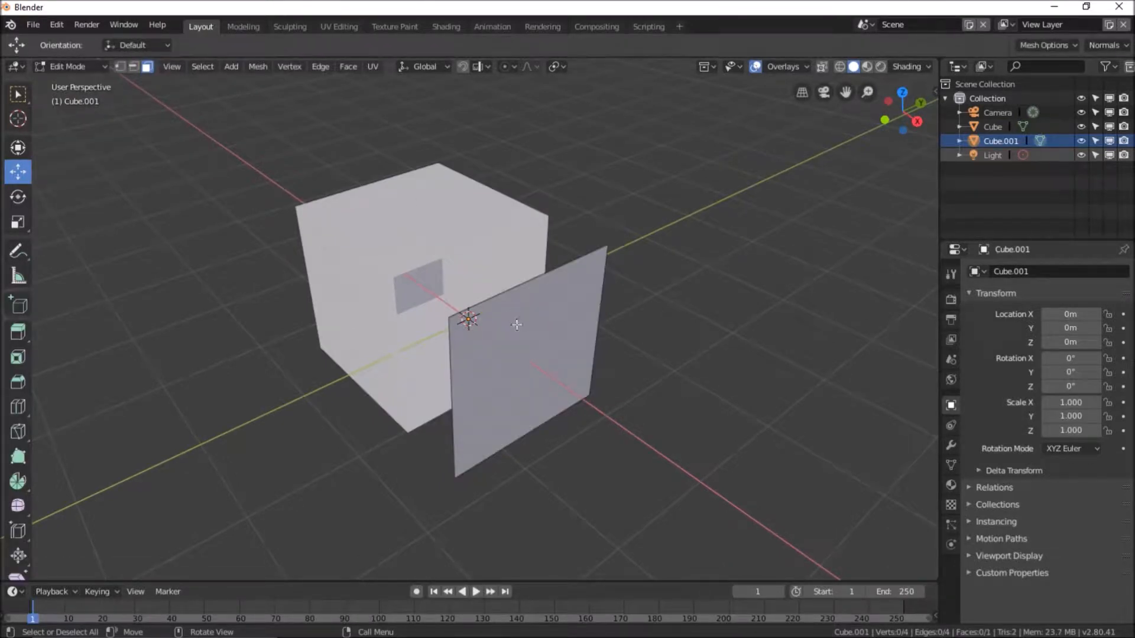
click(544, 377)
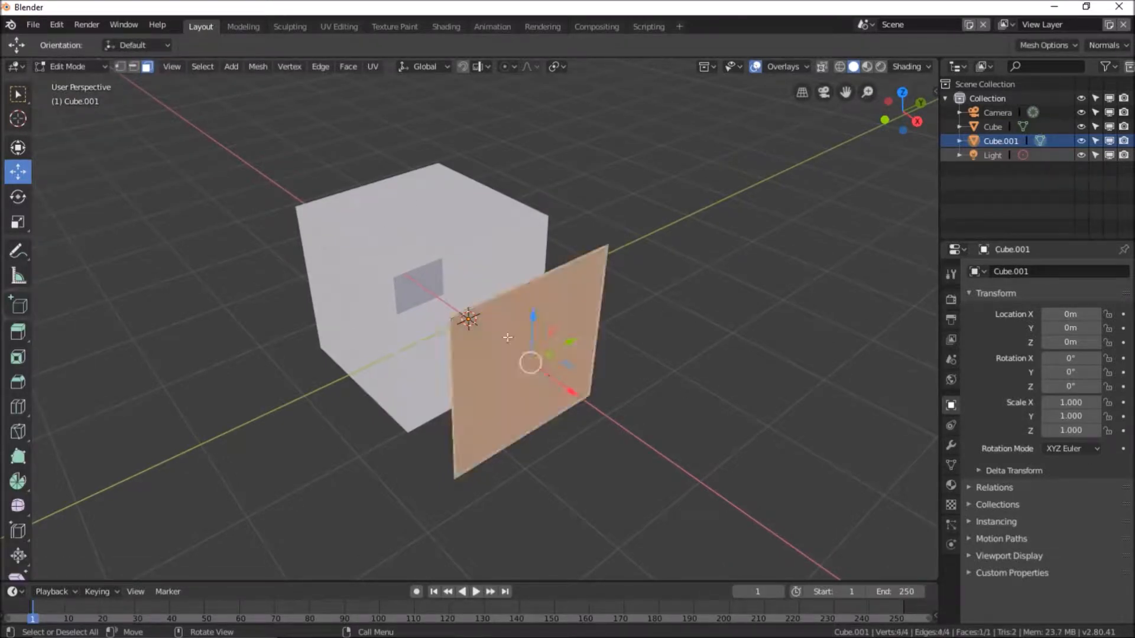
key(e)
click(493, 330)
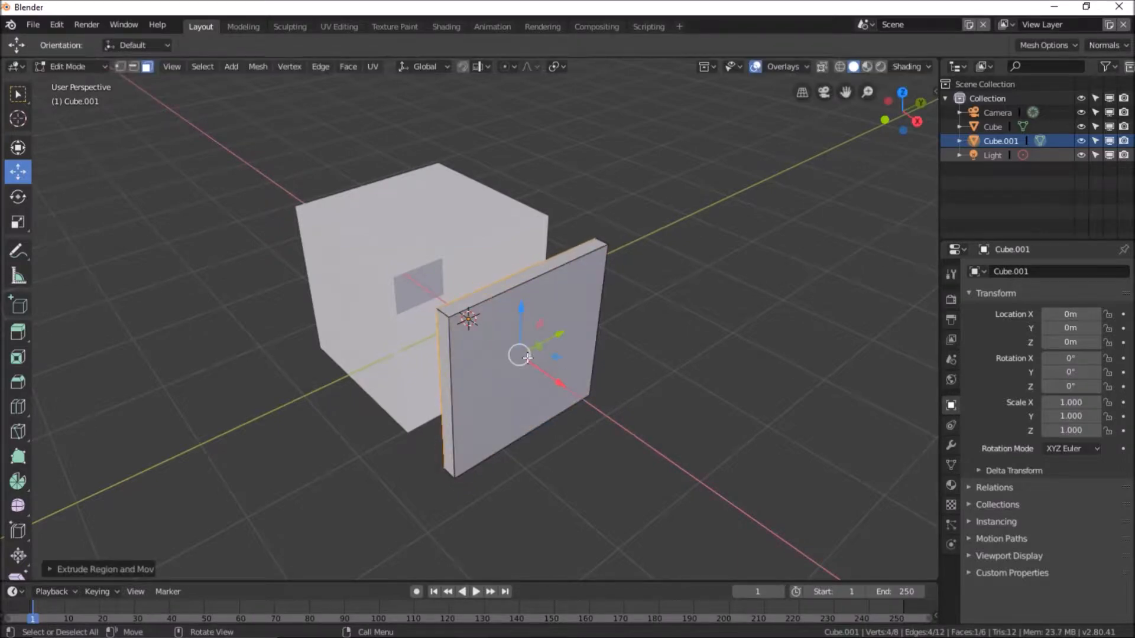
- Inset the panel's outer face to leave an even frame border around it
scroll(528, 358, up, 1)
click(74, 76)
middle_drag(497, 373, 155, 93)
click(483, 318)
key(i)
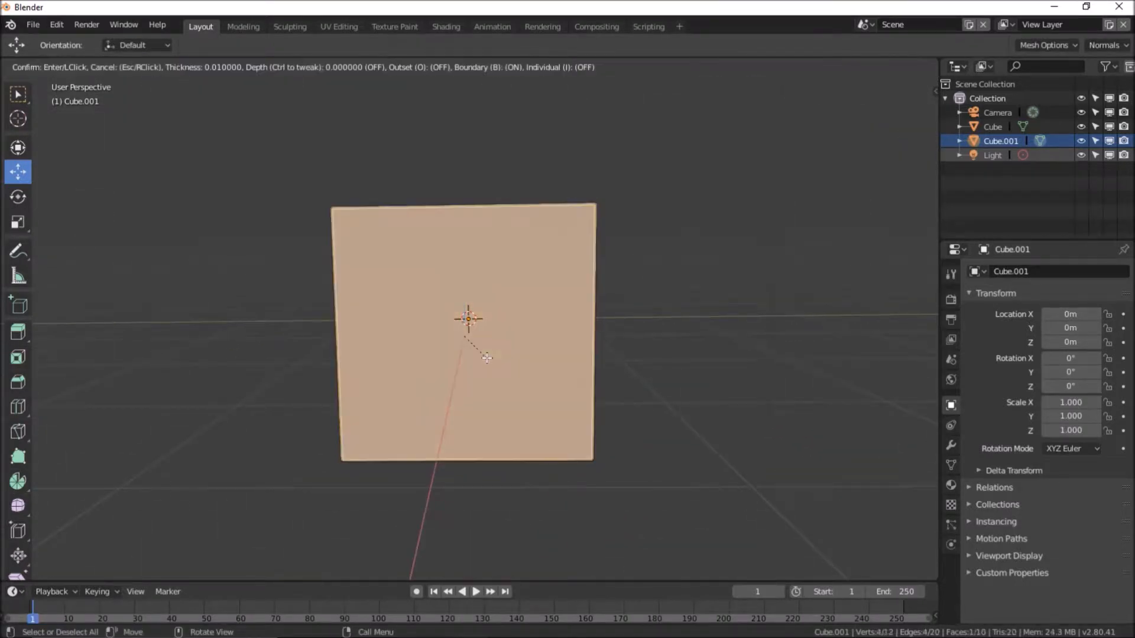
click(470, 349)
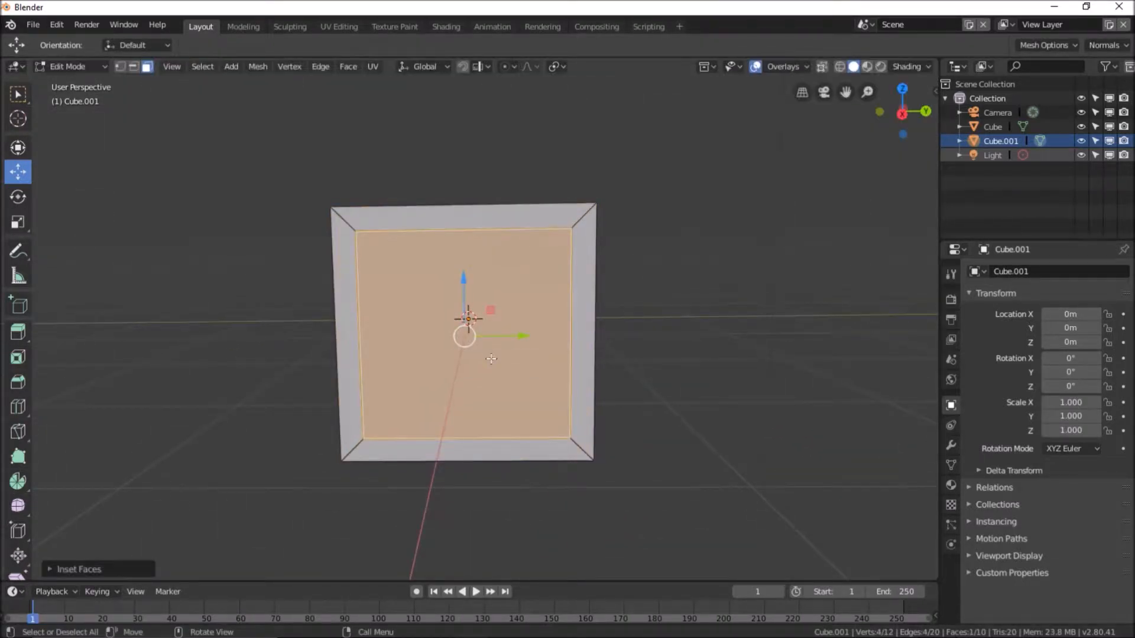
text(e-.1y)
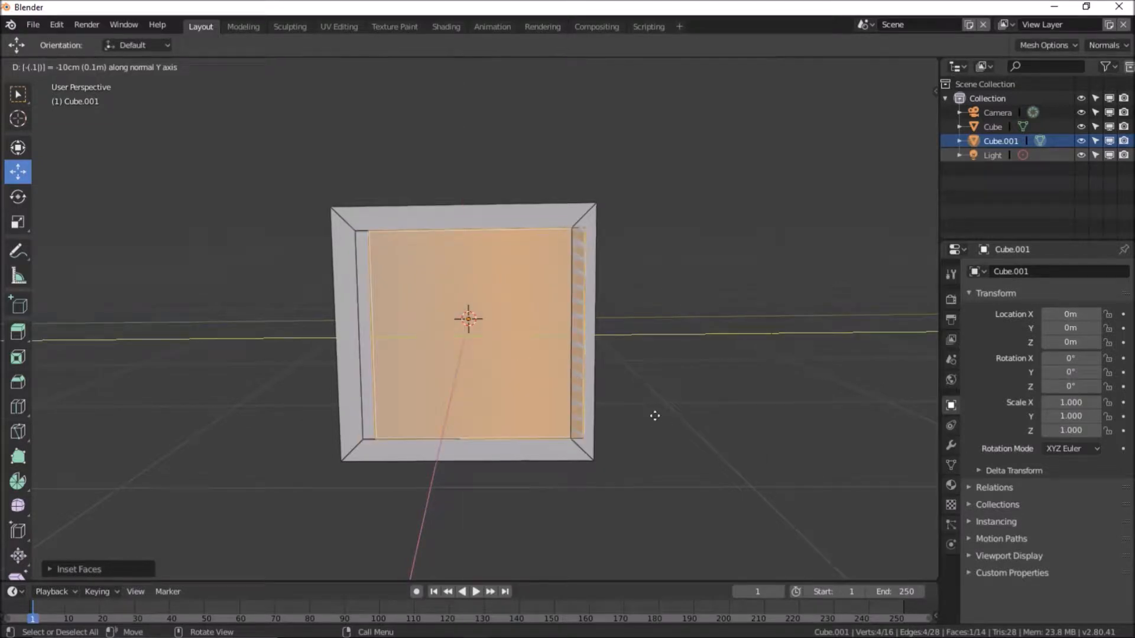
key(Escape)
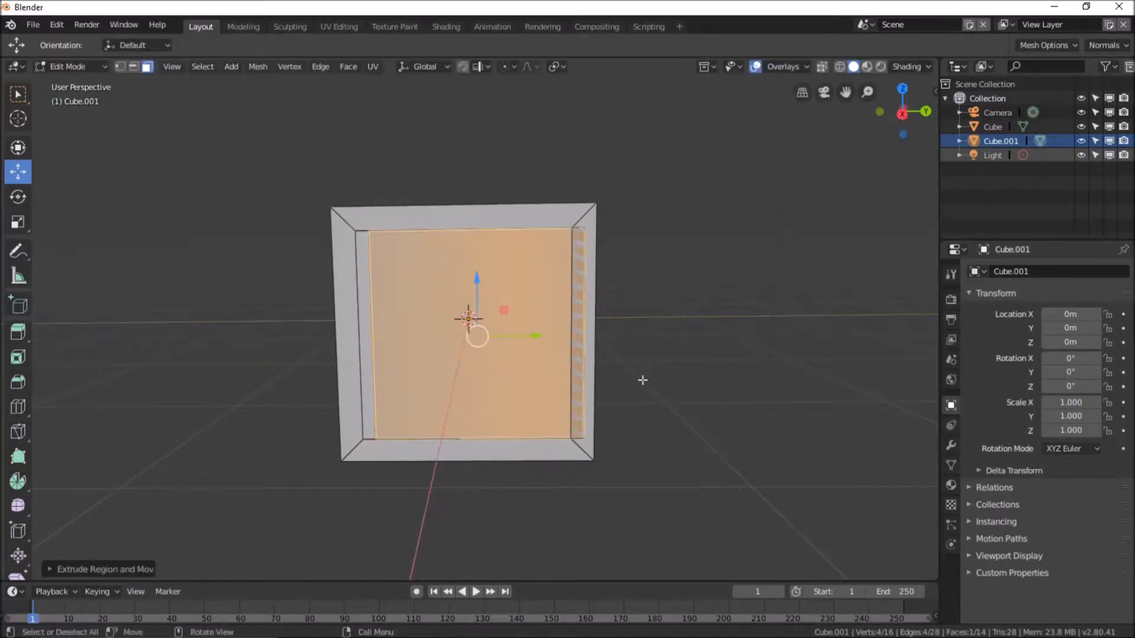
key(ctrl+z)
- Extrude the inset face slightly outward to form a raised door panel, then return to Object Mode
key(e)
click(642, 380)
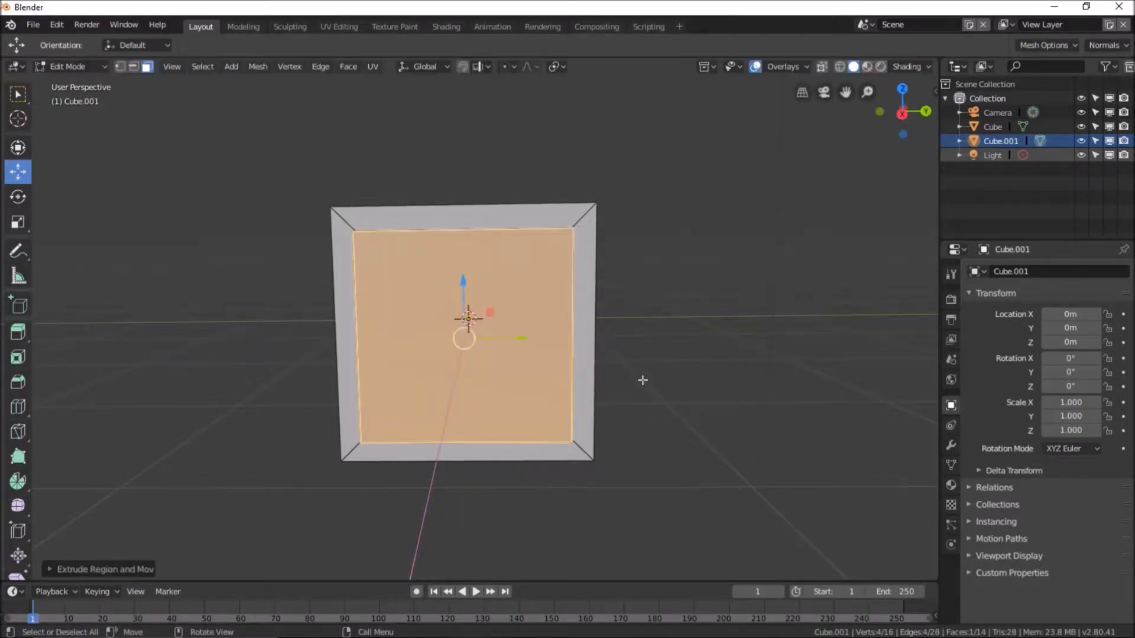
click(59, 67)
click(72, 84)
middle_drag(420, 417, 582, 420)
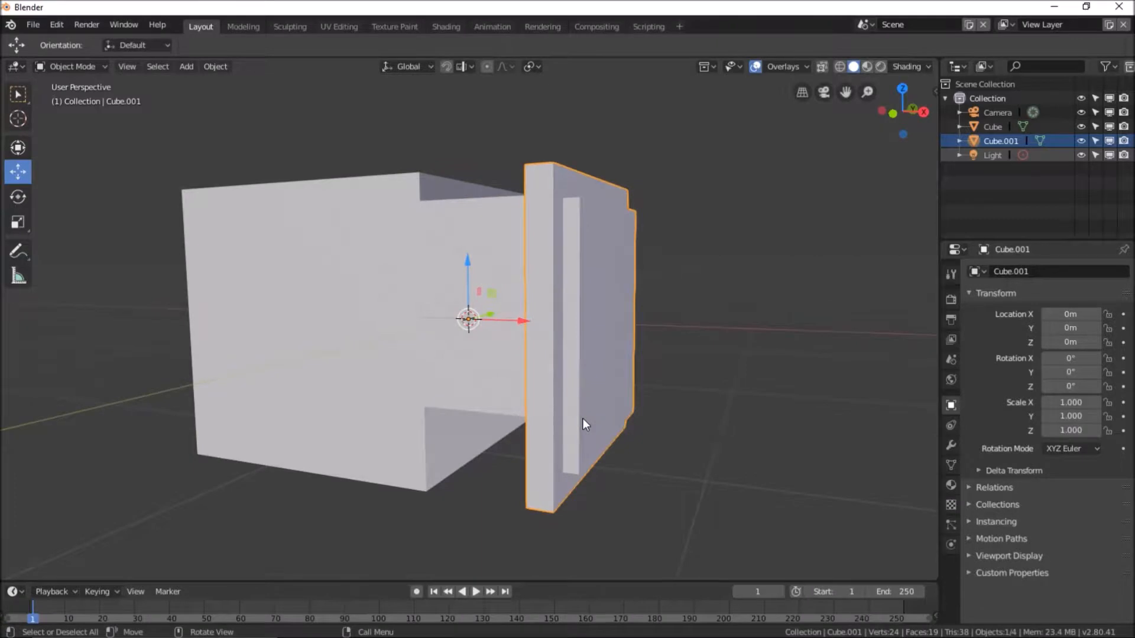
middle_drag(585, 347, 527, 320)
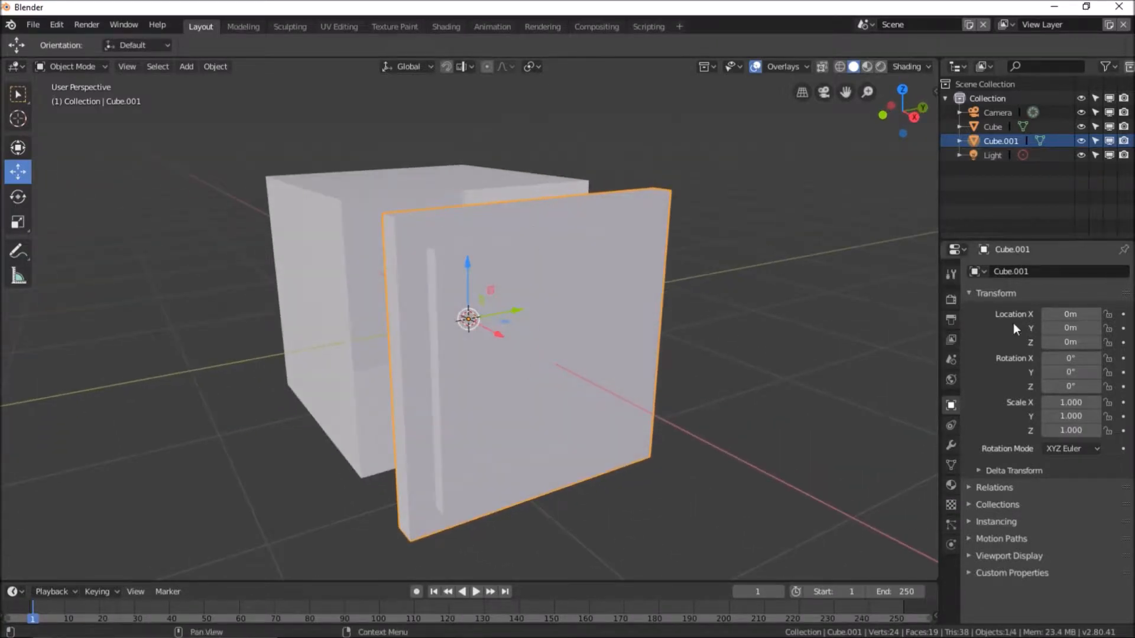
- Set the panel material's Base Color to a reddish brown and show the viewport in rendered shading
click(951, 485)
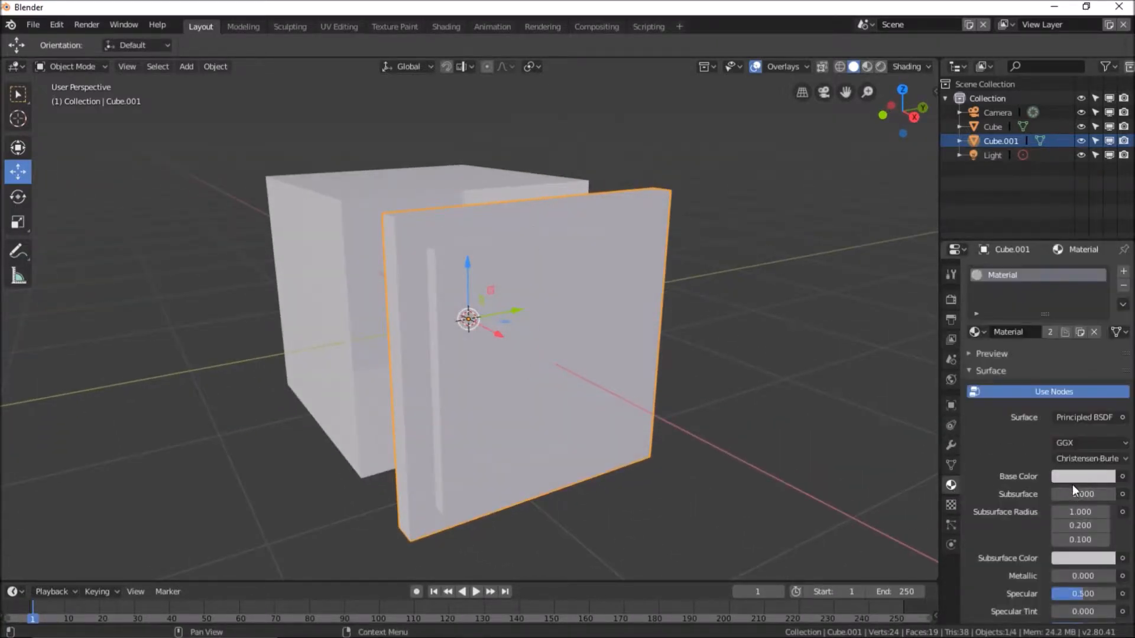
click(1074, 476)
click(1034, 357)
drag(1103, 324, 1103, 334)
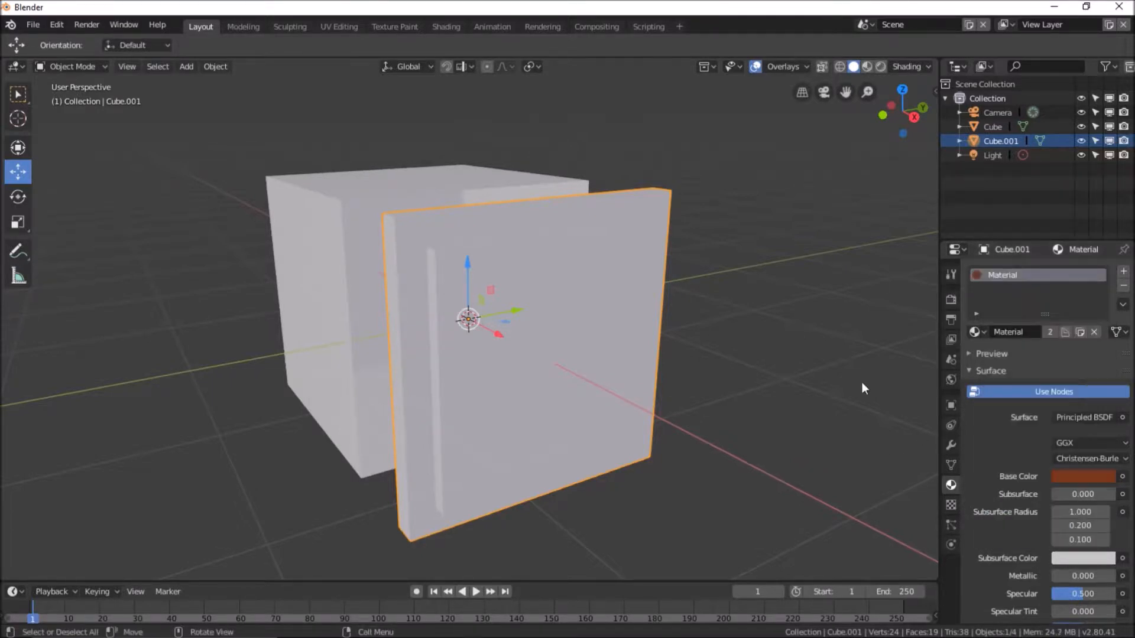
click(881, 67)
mouse_move(546, 286)
middle_down()
mouse_move(587, 295)
mouse_move(494, 235)
middle_up()
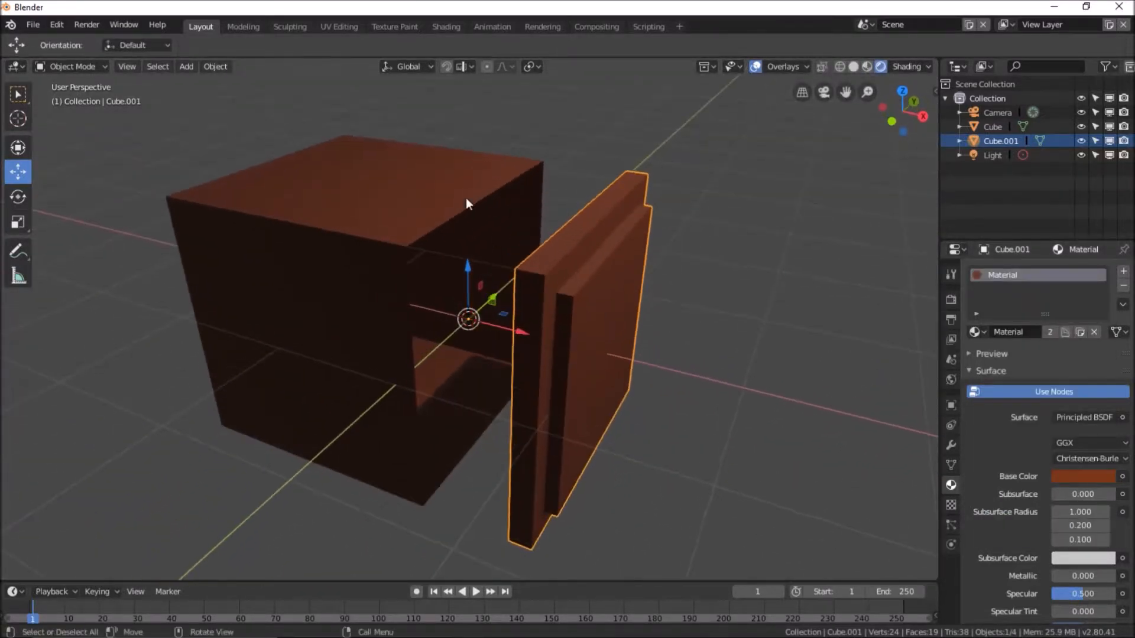
- Add a Solidify modifier to the open box with a thickness of -0.14 m
click(992, 128)
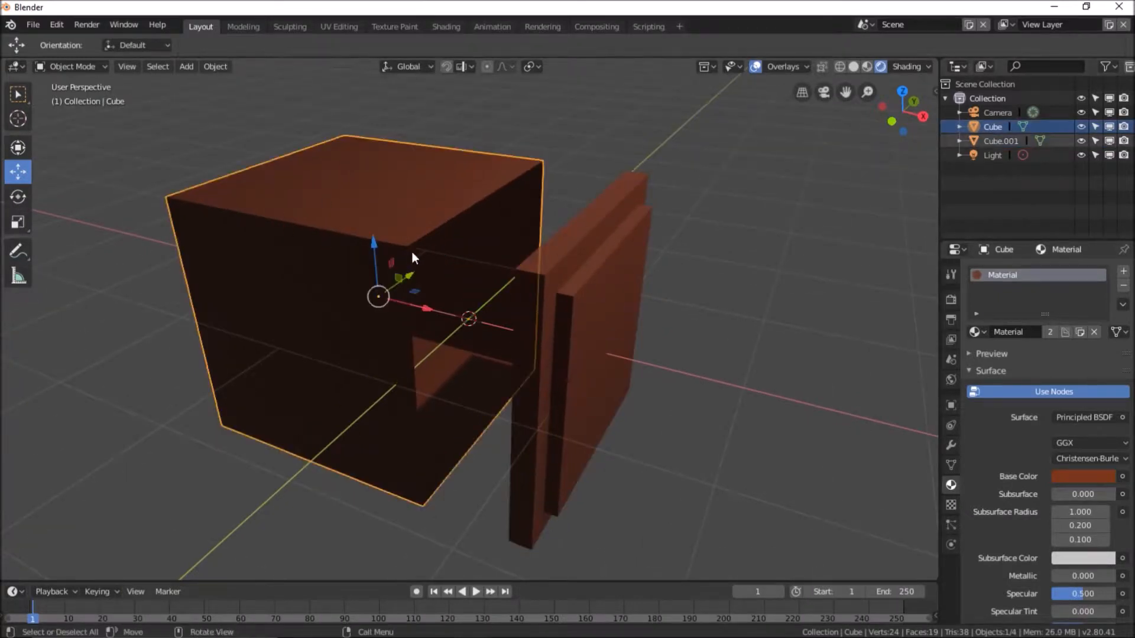
click(951, 274)
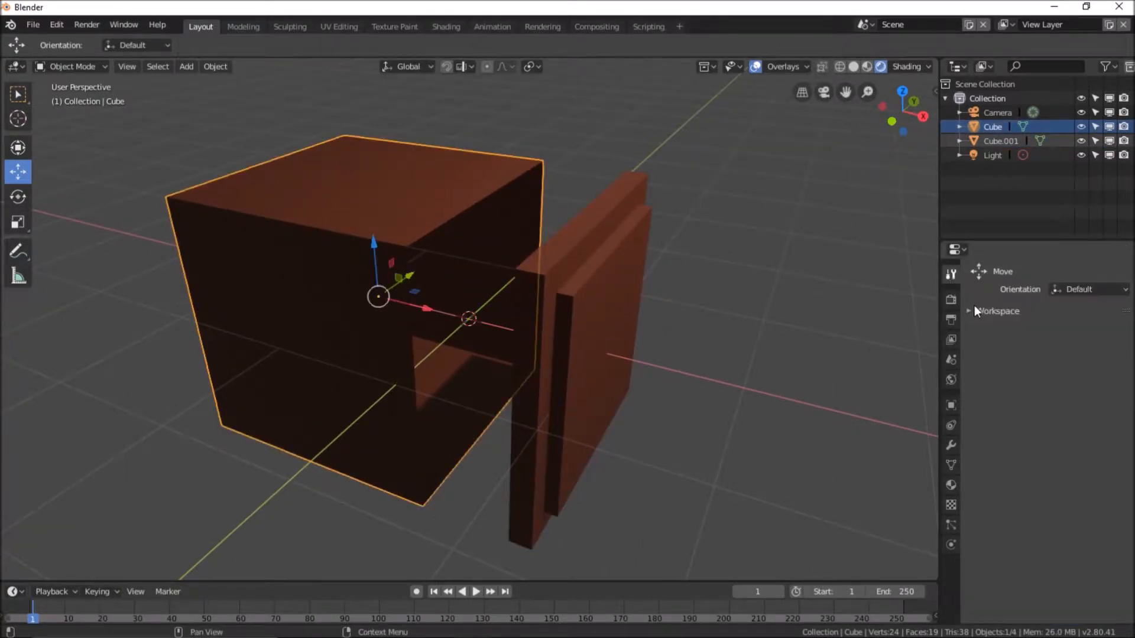
click(951, 445)
click(1005, 271)
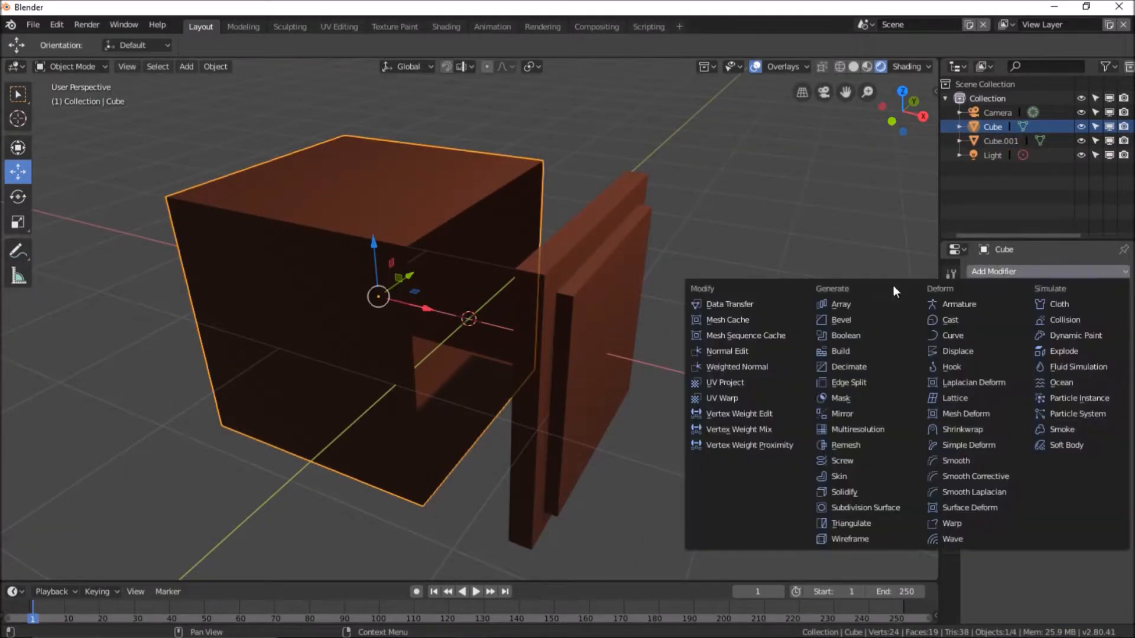
click(867, 489)
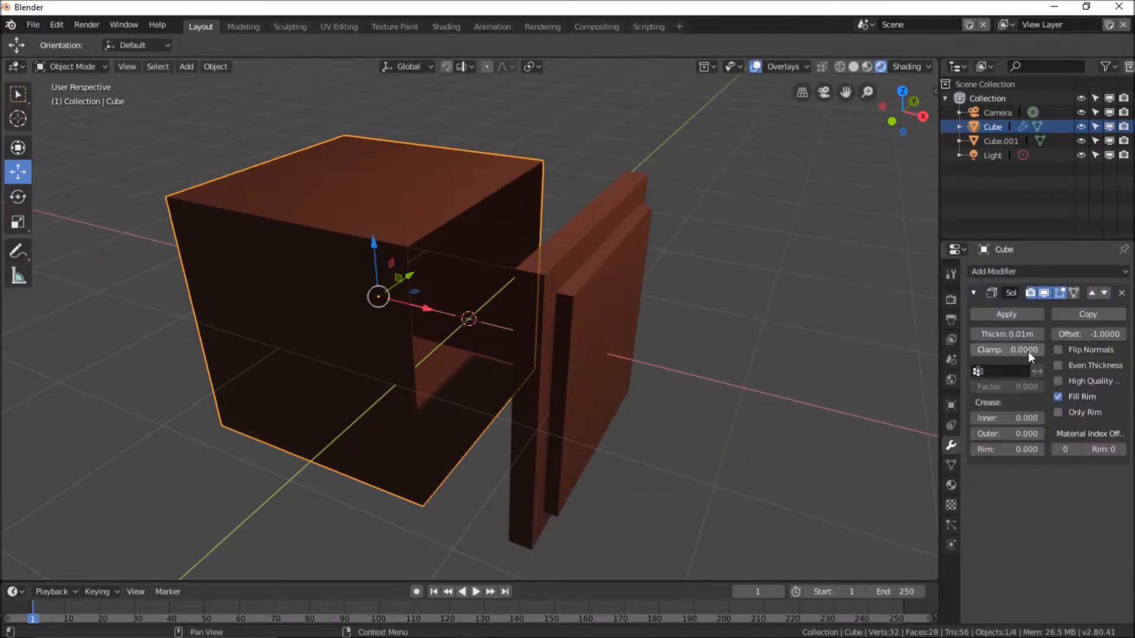
drag(1006, 335, 952, 334)
middle_drag(497, 359, 296, 357)
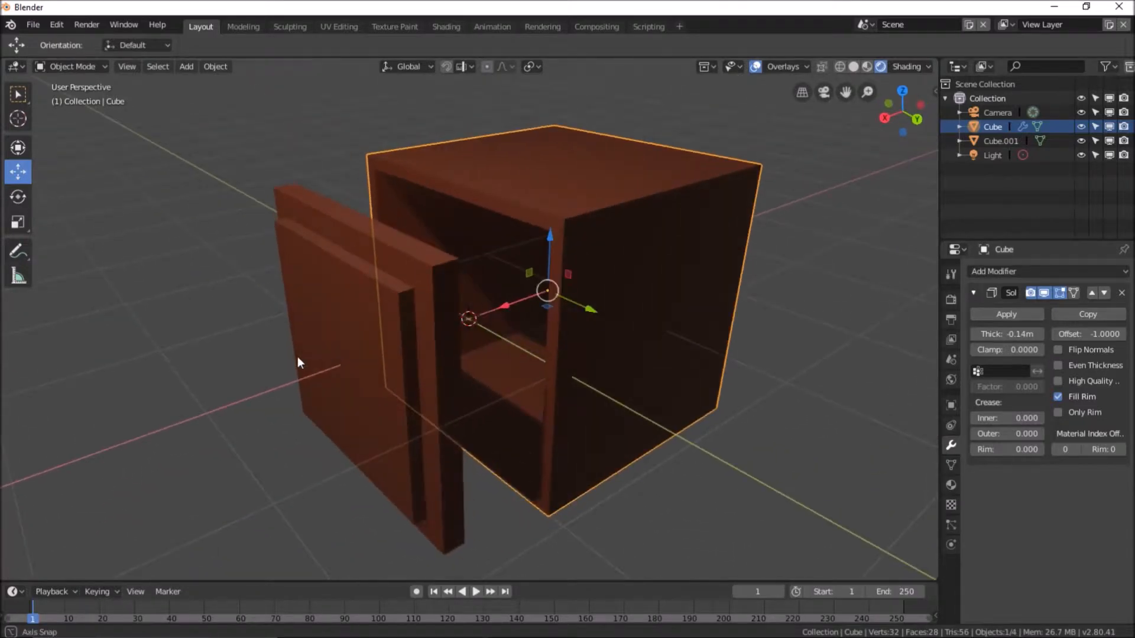
scroll(511, 360, up, 2)
scroll(509, 357, down, 3)
middle_drag(620, 260, 522, 211)
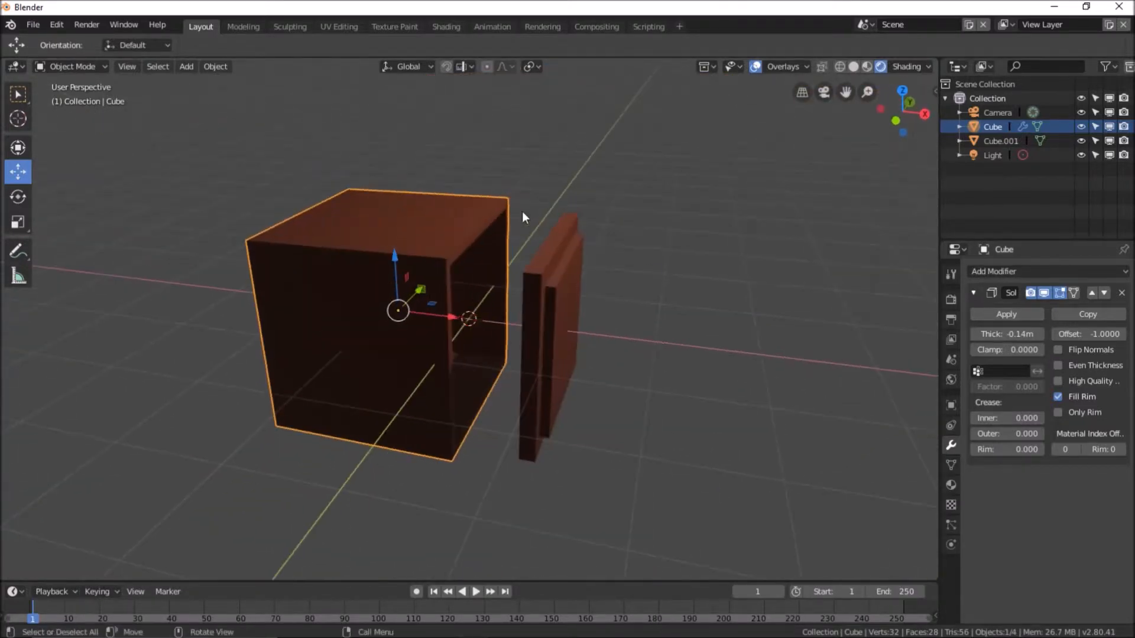
- Add a plane mesh and scale it up into a large floor around the box
click(185, 66)
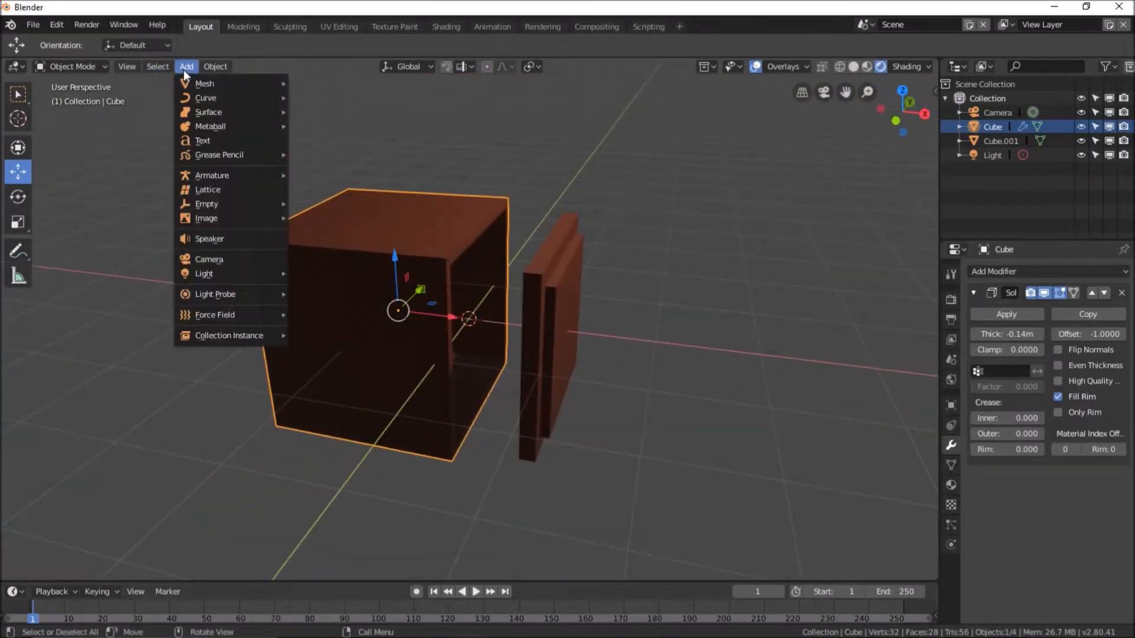
mouse_move(225, 83)
click(319, 83)
scroll(495, 296, down, 2)
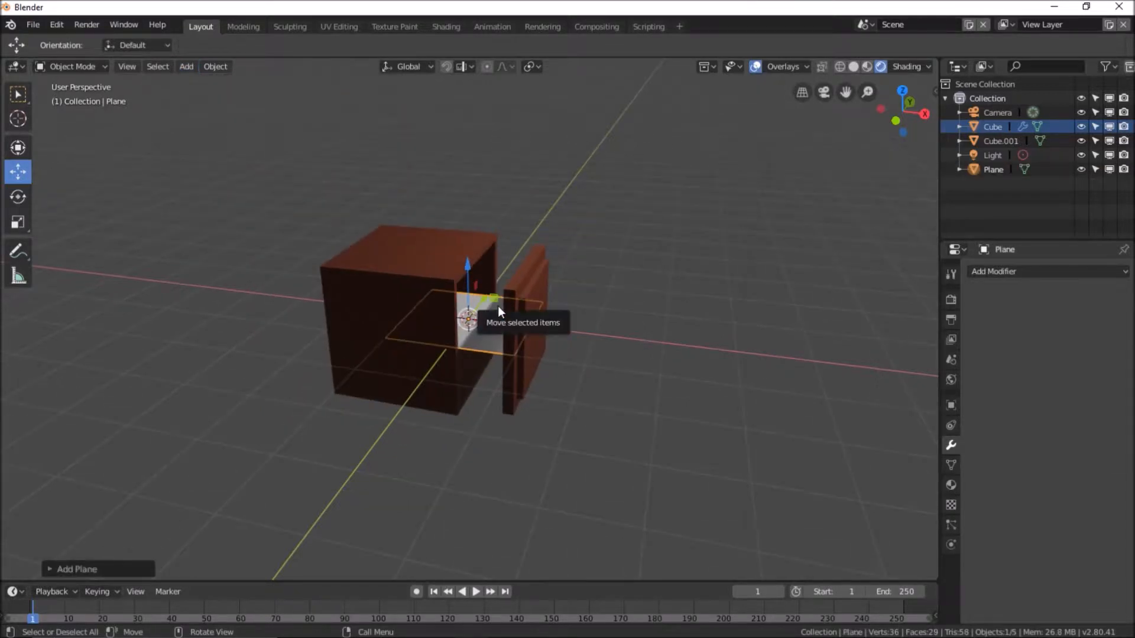
key(s)
click(555, 424)
- Lower the floor plane along Z to the underside of the box, changing the snapping target type
middle_drag(633, 370, 526, 377)
drag(467, 275, 471, 335)
scroll(552, 335, up, 1)
middle_drag(552, 335, 693, 298)
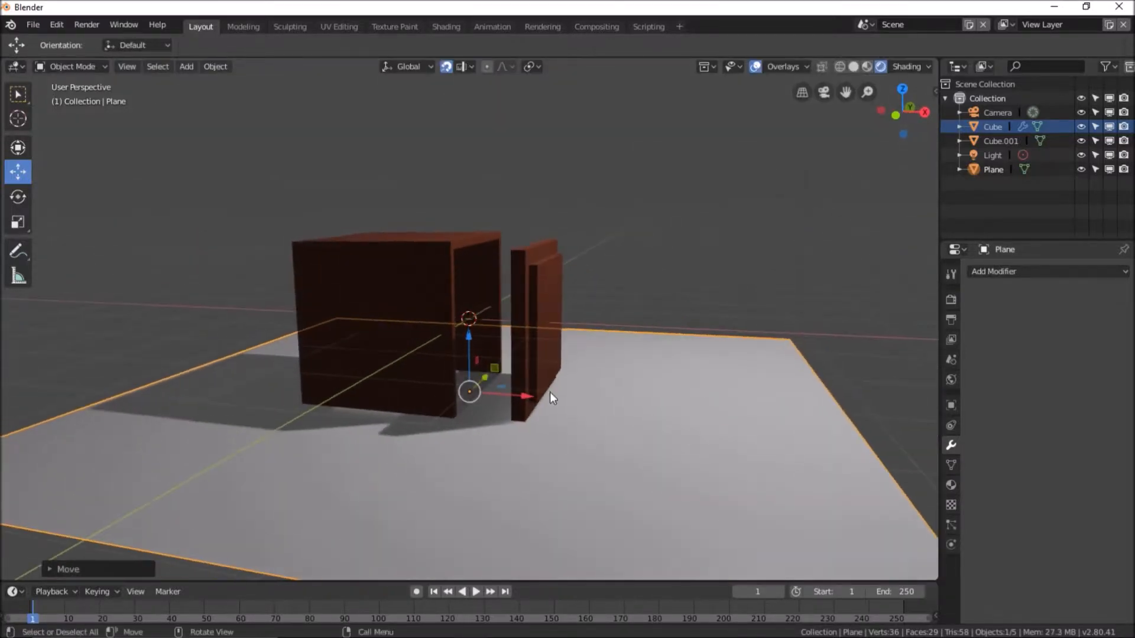
drag(468, 337, 471, 382)
mouse_move(471, 338)
mouse_down()
mouse_move(471, 349)
mouse_move(462, 310)
mouse_move(469, 342)
mouse_up()
click(467, 68)
middle_drag(470, 342, 394, 318)
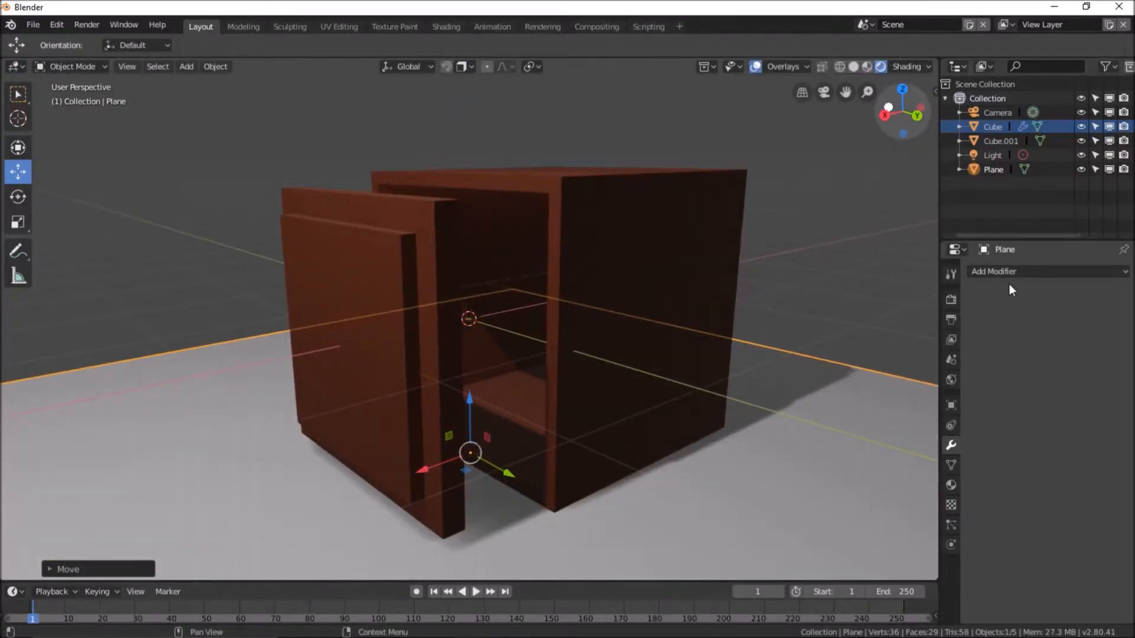
key(KP_0)
key(KP_0)
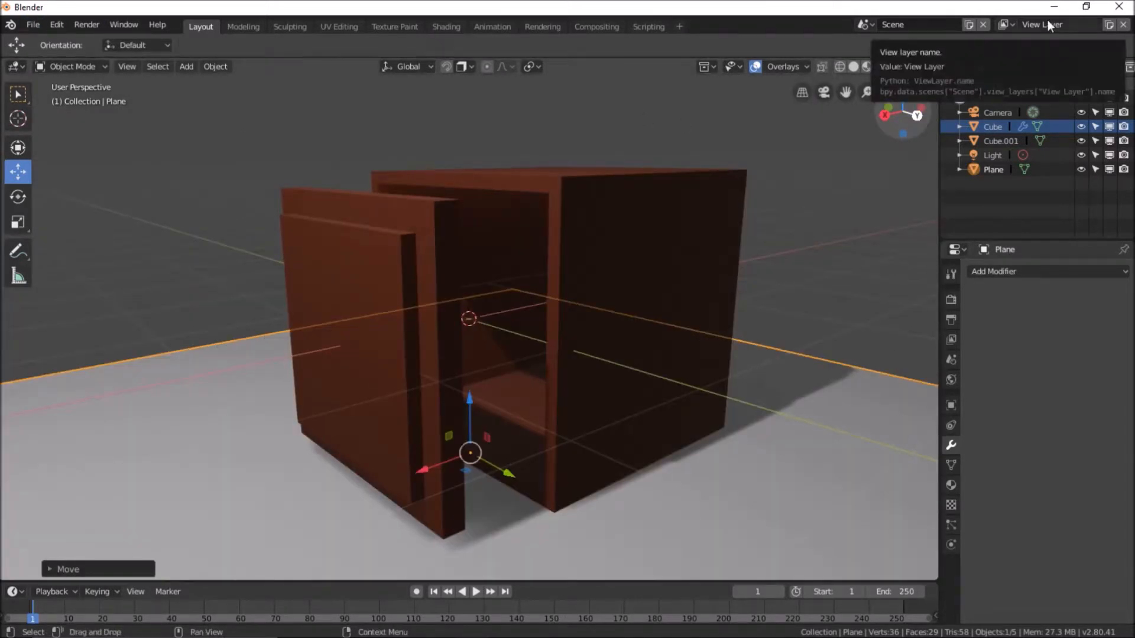
click(71, 66)
click(71, 95)
scroll(512, 248, down, 2)
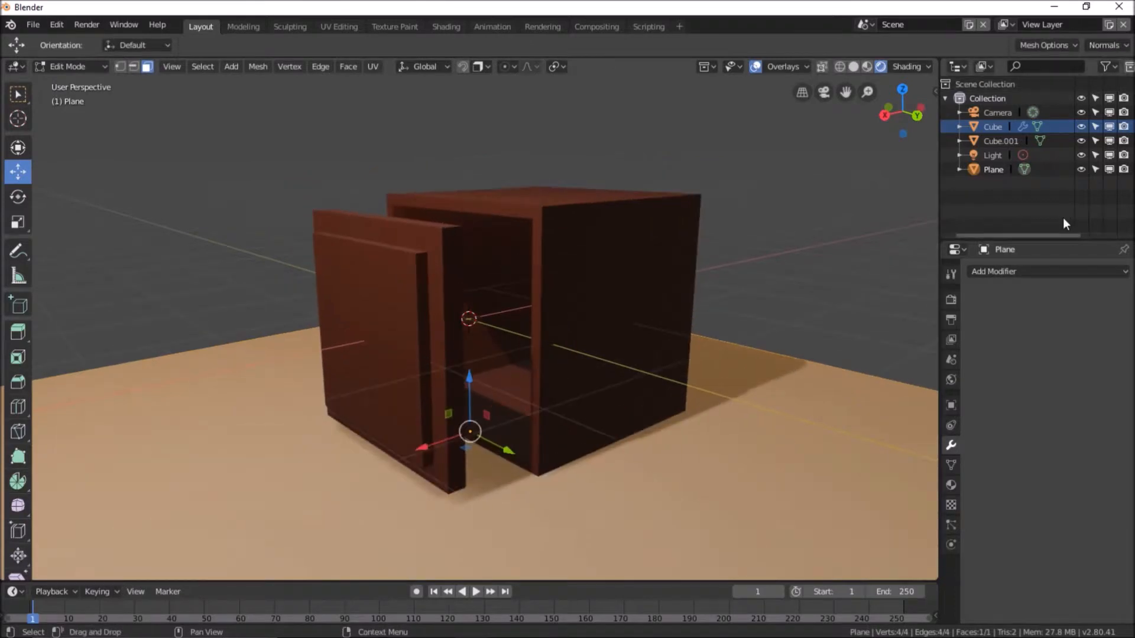
click(1000, 140)
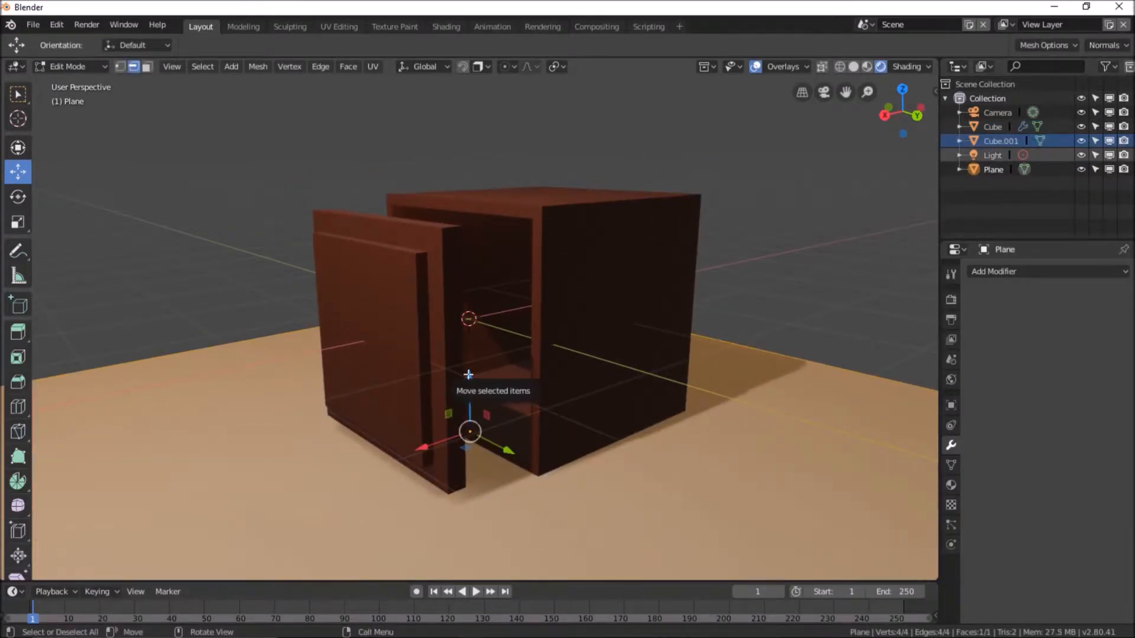
click(463, 338)
scroll(461, 352, up, 1)
middle_drag(439, 368, 431, 399)
click(71, 66)
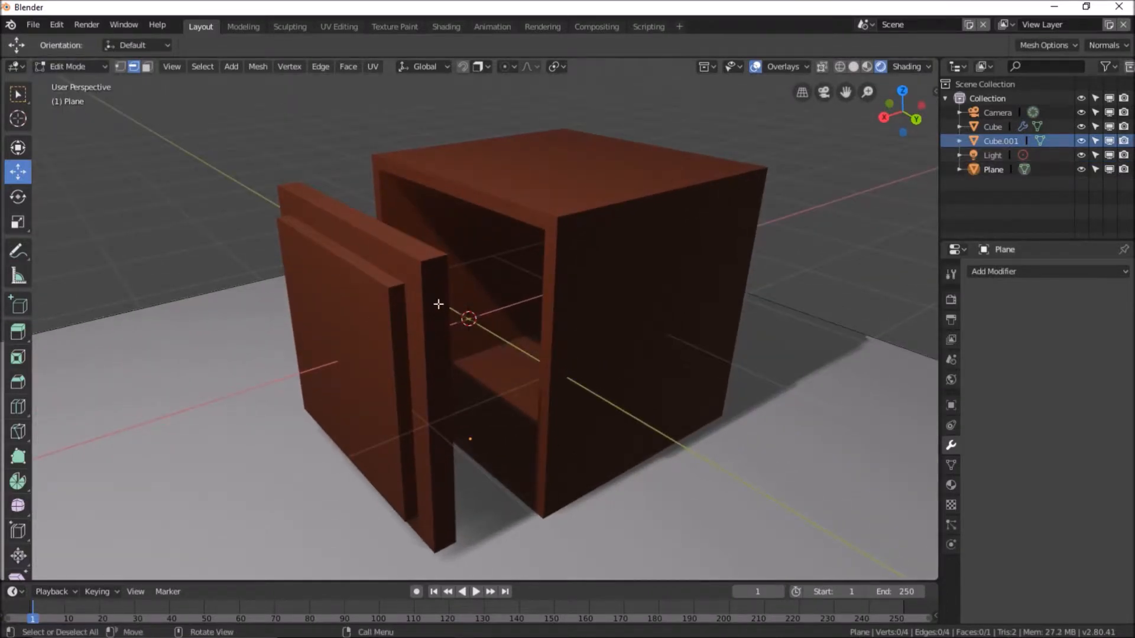
click(17, 197)
click(18, 172)
- Switch the viewport to solid shading and select the door panel in Object Mode
click(853, 67)
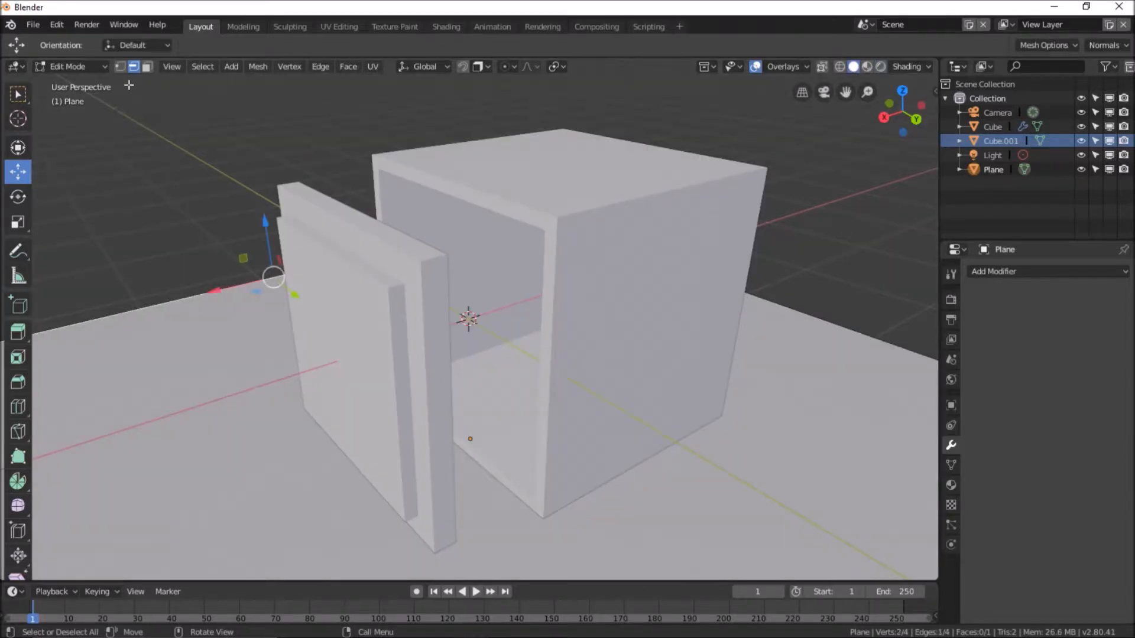
click(71, 66)
click(76, 79)
click(428, 382)
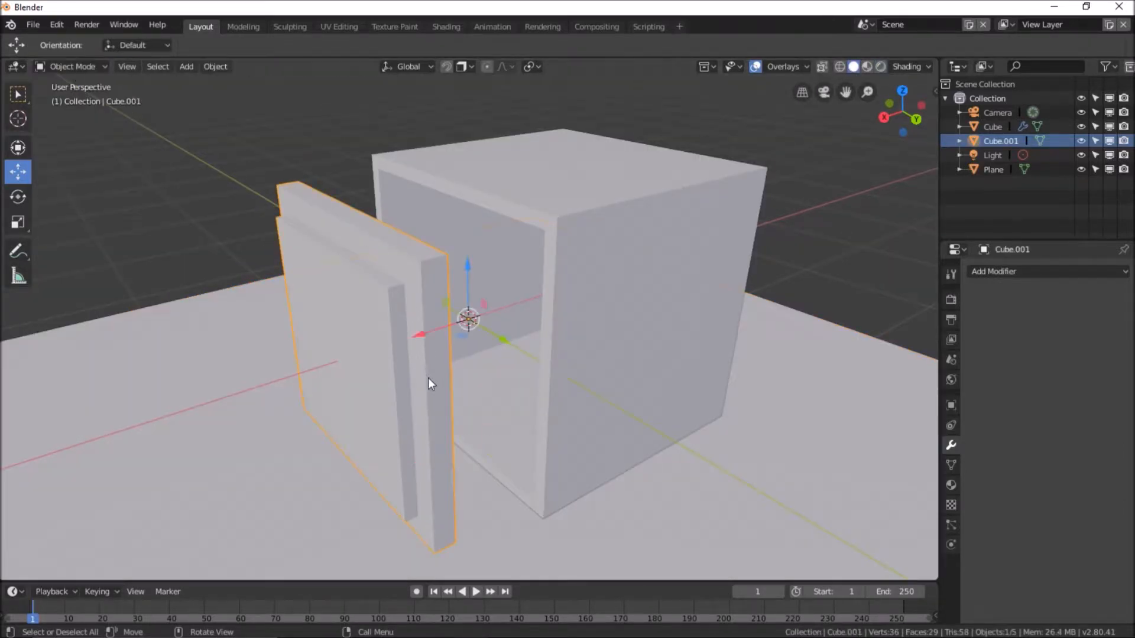
- In Edit Mode, select the door panel's vertical edge beside the box opening and snap the 3D cursor to it
click(76, 66)
click(78, 97)
key(alt+a)
scroll(398, 353, up, 2)
key(2)
click(447, 351)
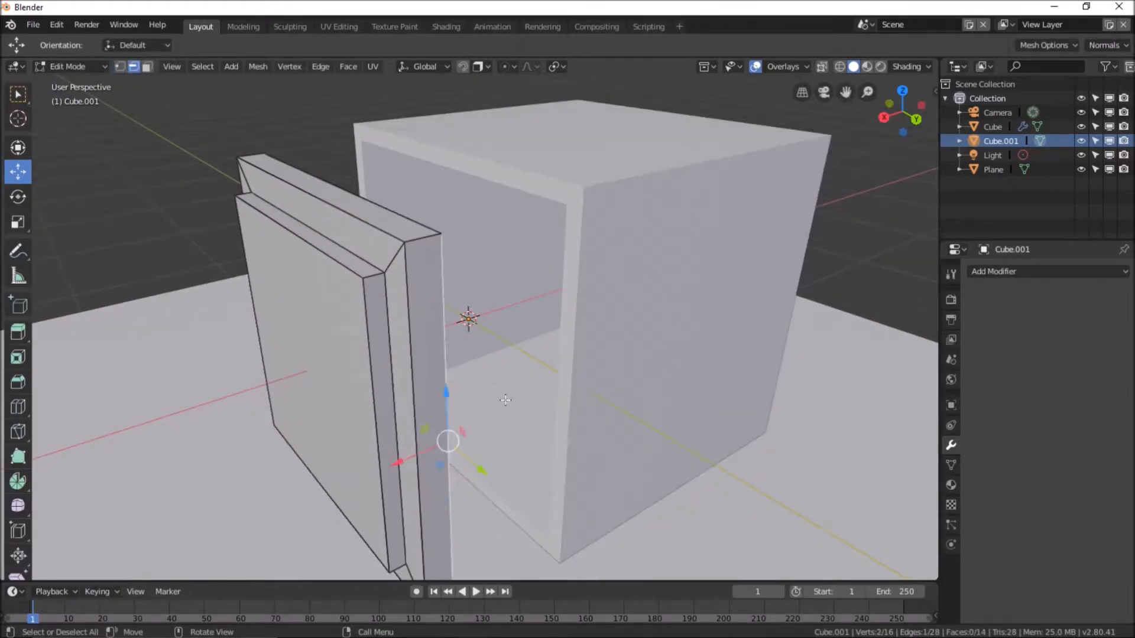
key(shift+s)
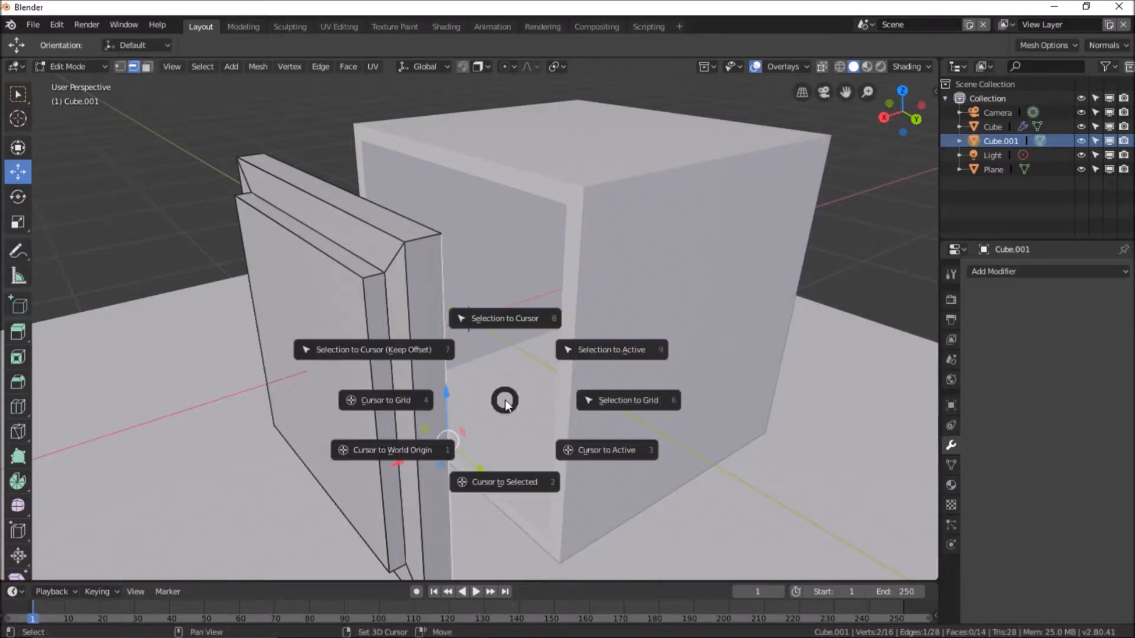
click(516, 480)
- Return to Object Mode and set the door panel's origin to the 3D cursor on its hinge edge
click(91, 71)
click(79, 79)
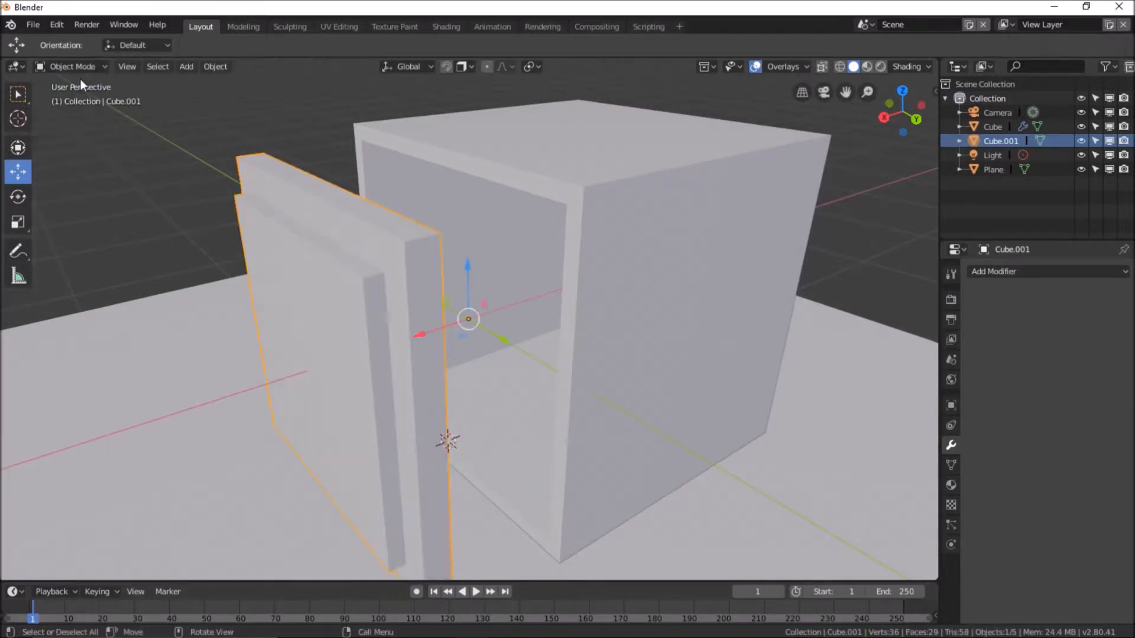
click(190, 68)
mouse_move(219, 65)
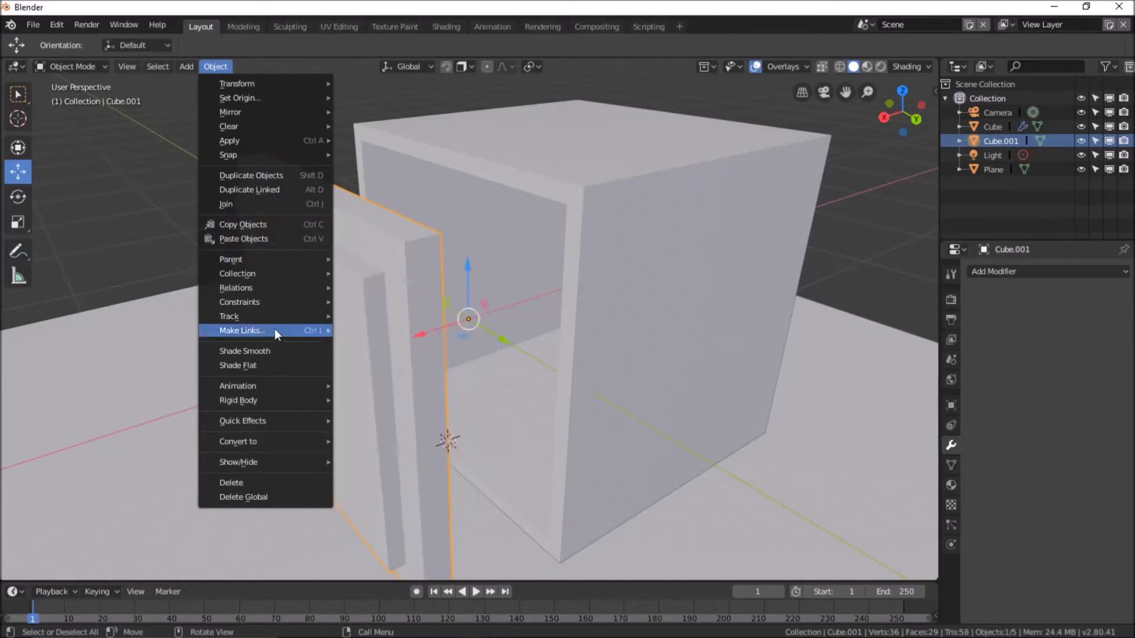
click(215, 67)
mouse_move(233, 96)
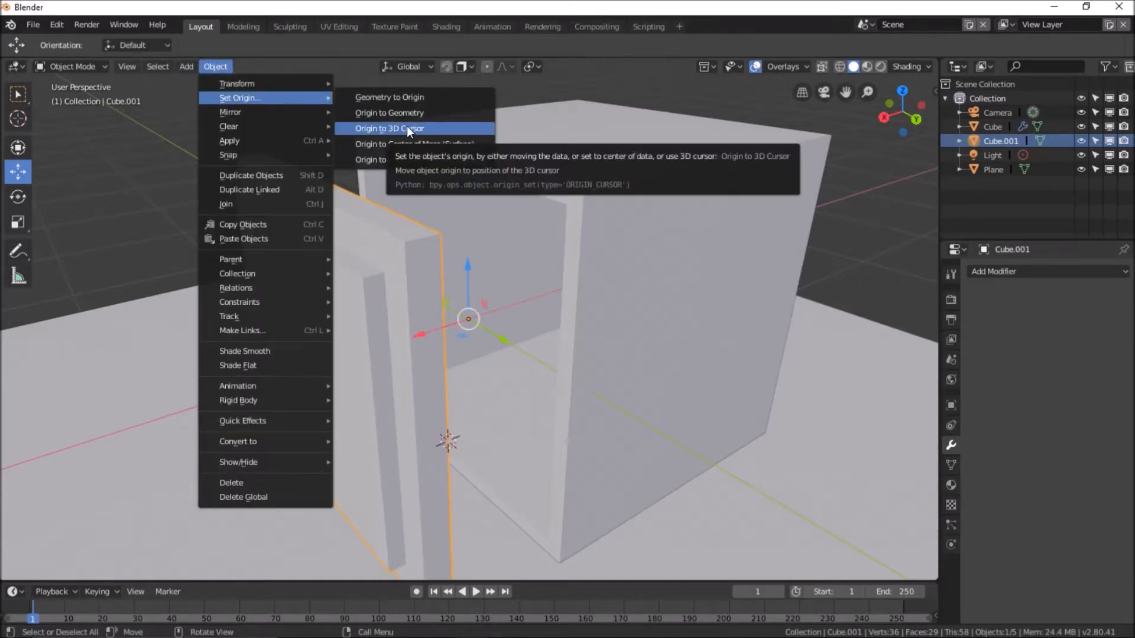
click(407, 128)
- Try rotating the door about its hinge-edge origin and undo the rotation
scroll(237, 254, down, 2)
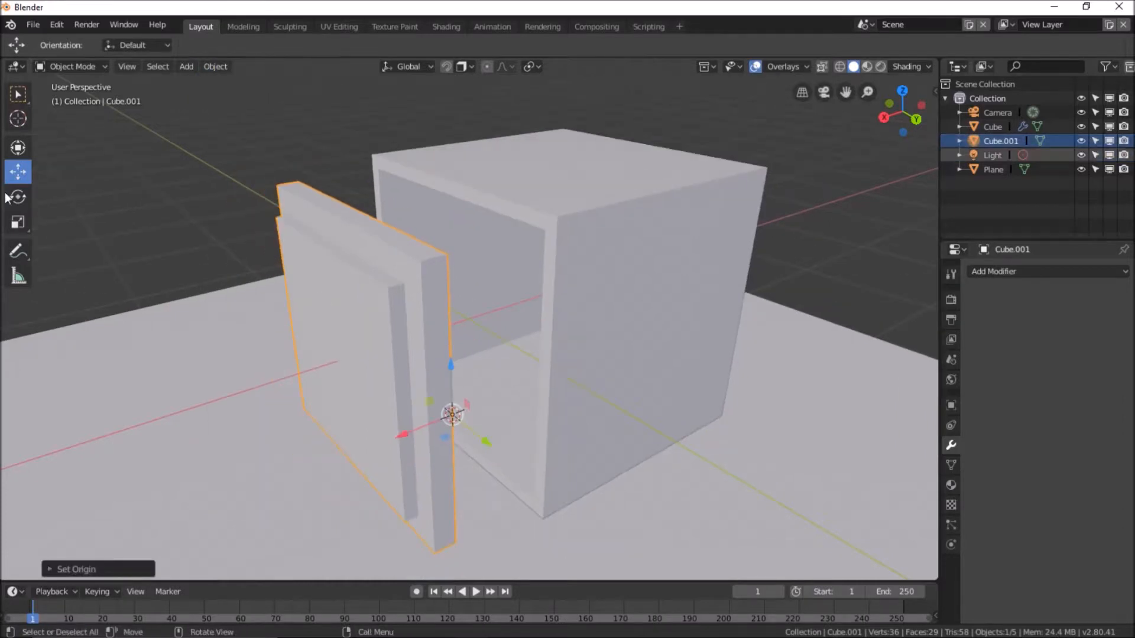
click(18, 196)
scroll(435, 438, down, 2)
scroll(414, 426, up, 3)
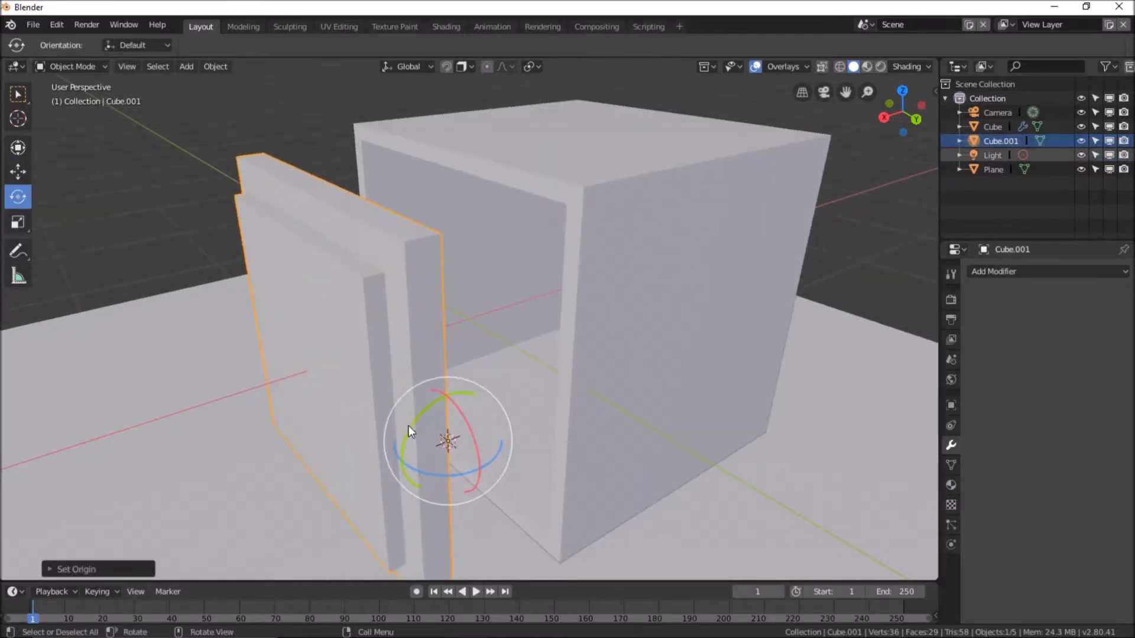
drag(416, 471, 439, 362)
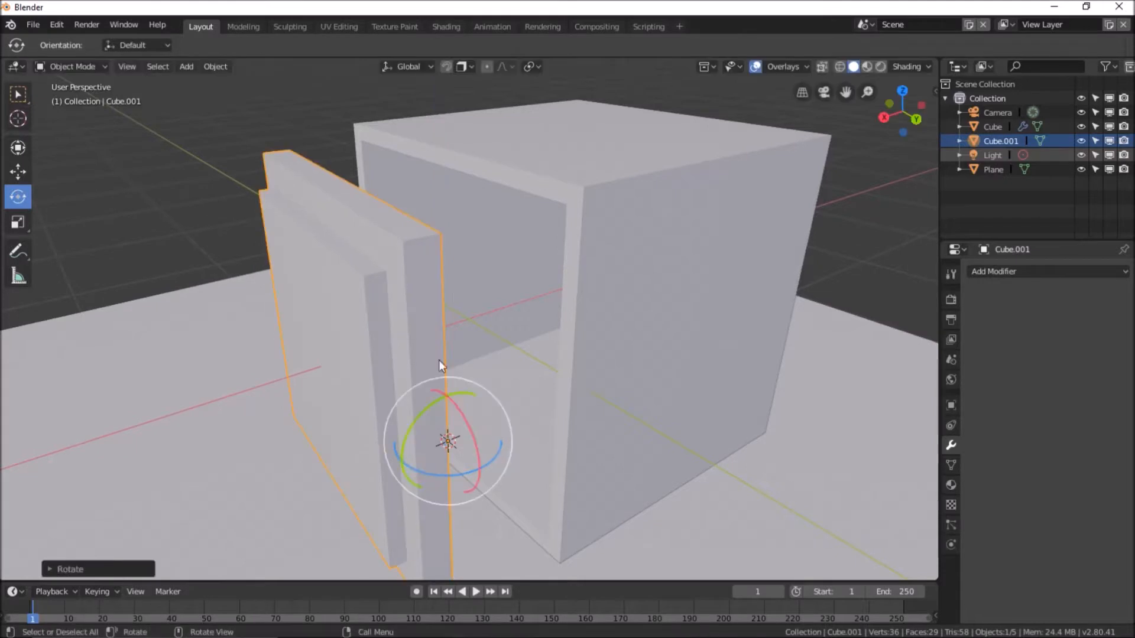
key(ctrl+z)
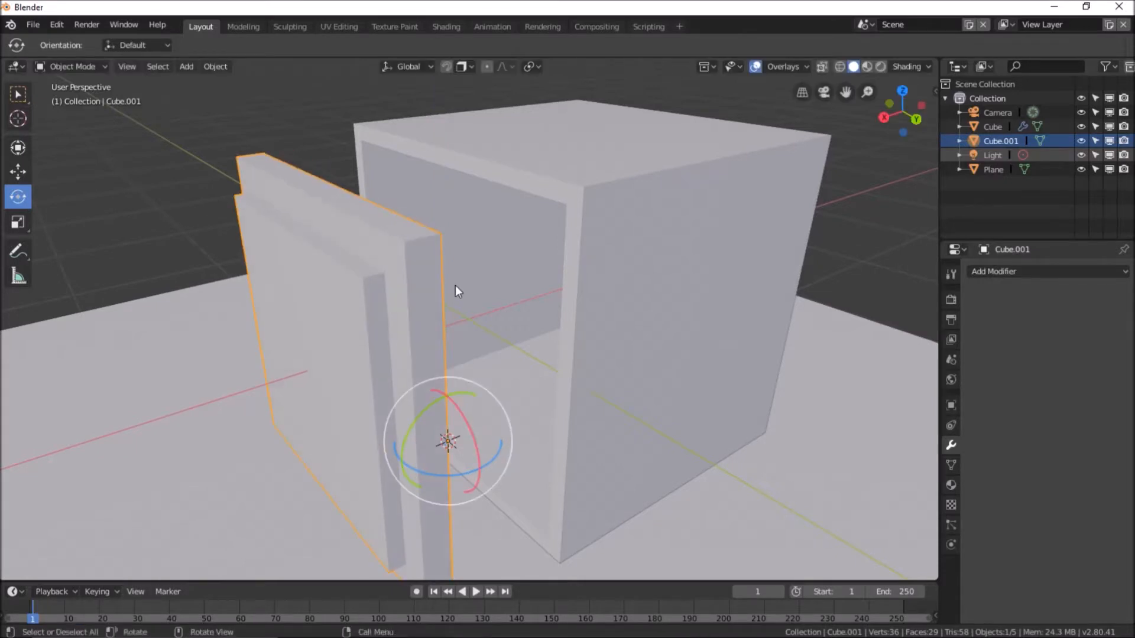
- Move the door along X with snapping until it meets the box's open front, and switch the viewport to rendered shading
click(16, 170)
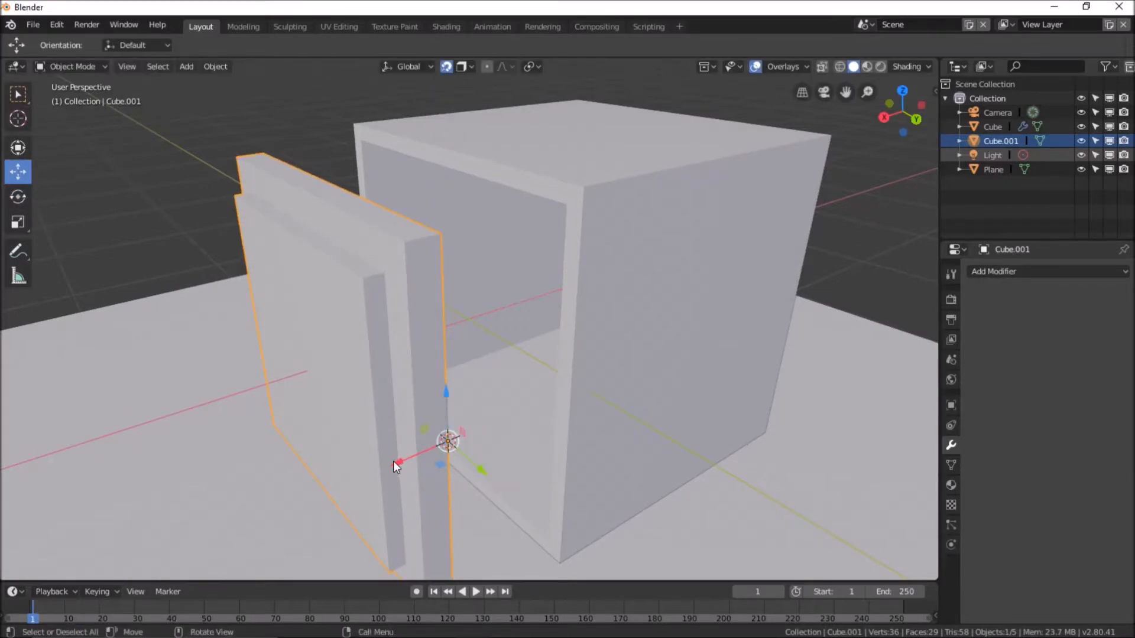
drag(395, 463, 439, 450)
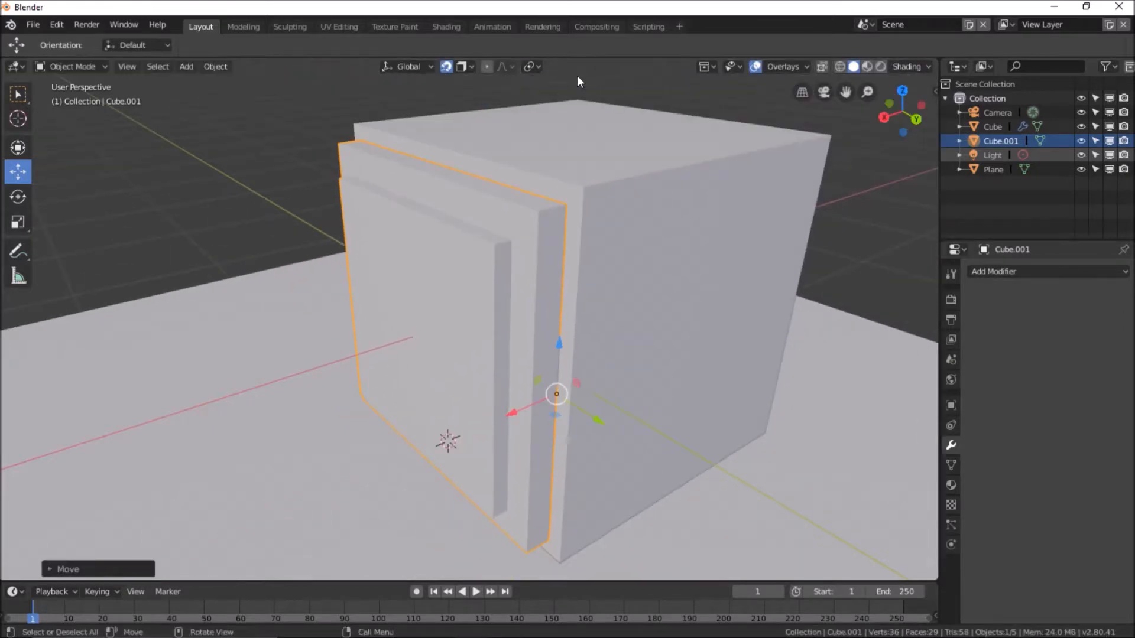
click(879, 67)
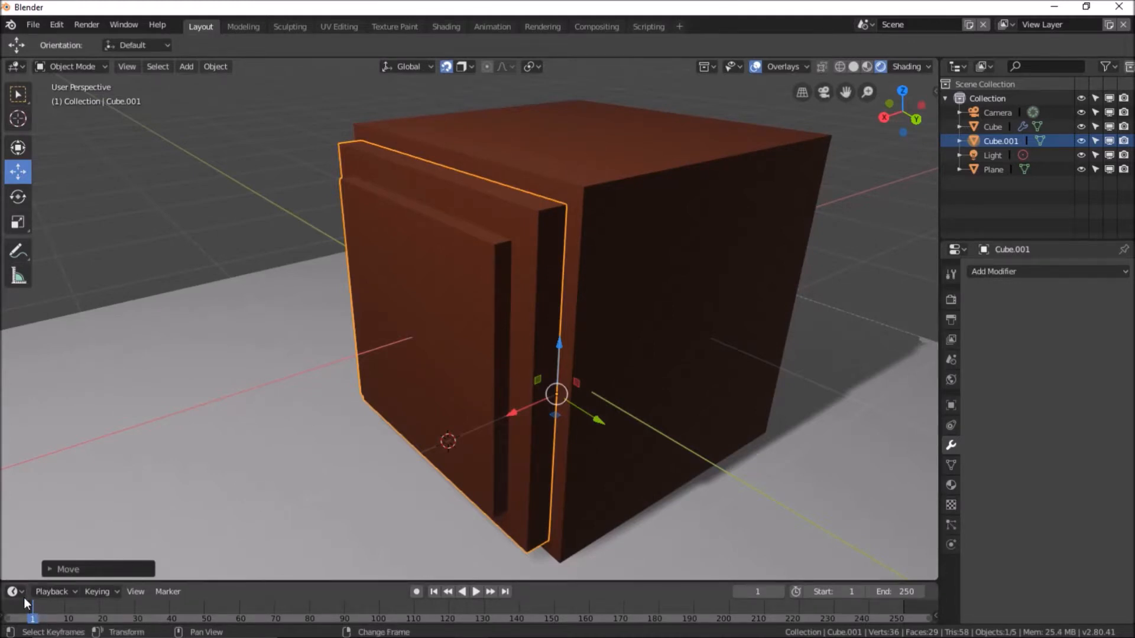
- Insert Rotation keyframes for the door, closed at frame 1 and swung open about Z at frame 60
key(i)
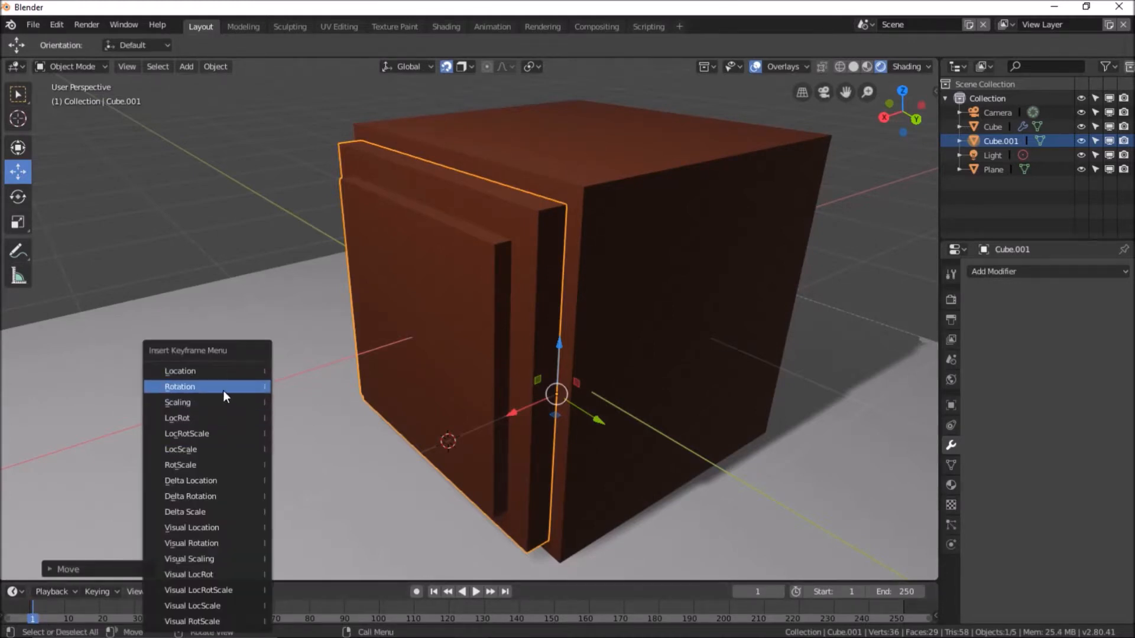
click(224, 388)
click(18, 197)
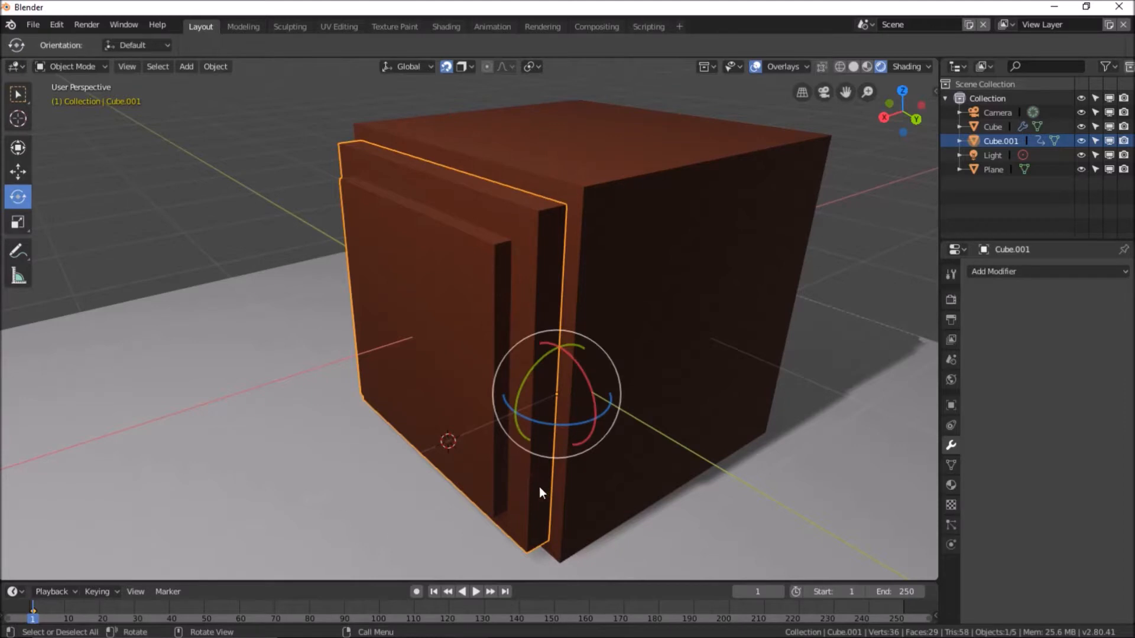
click(240, 609)
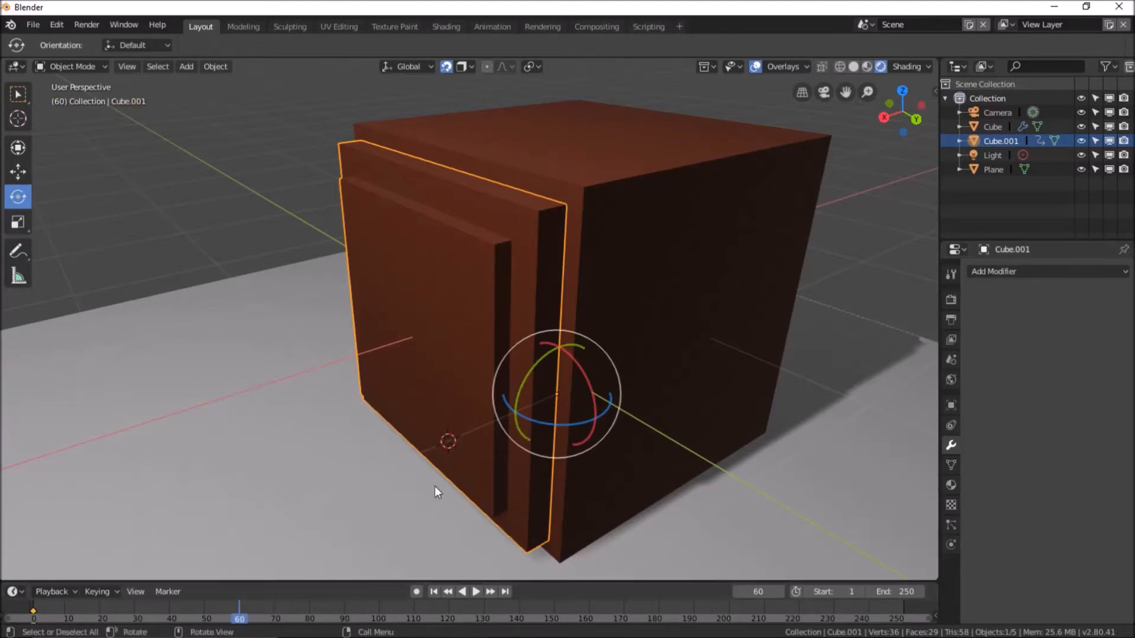
drag(520, 414, 569, 423)
key(i)
click(551, 386)
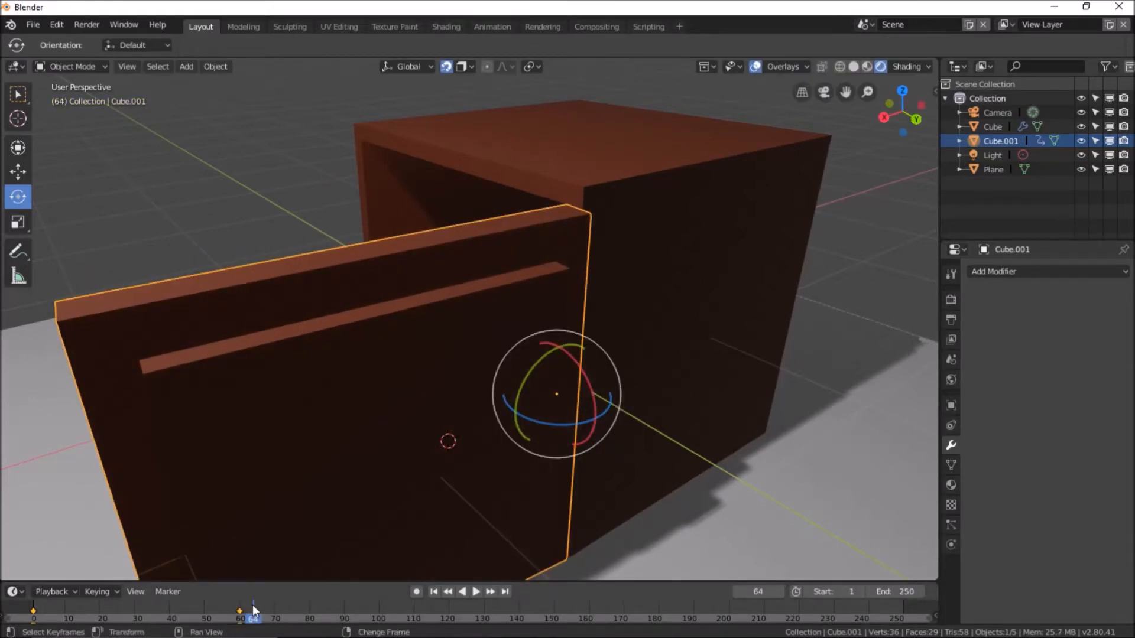
- Keyframe the door's open Rotation again at frame 64, and its Rotation swung closed about Z at frame 135
key(i)
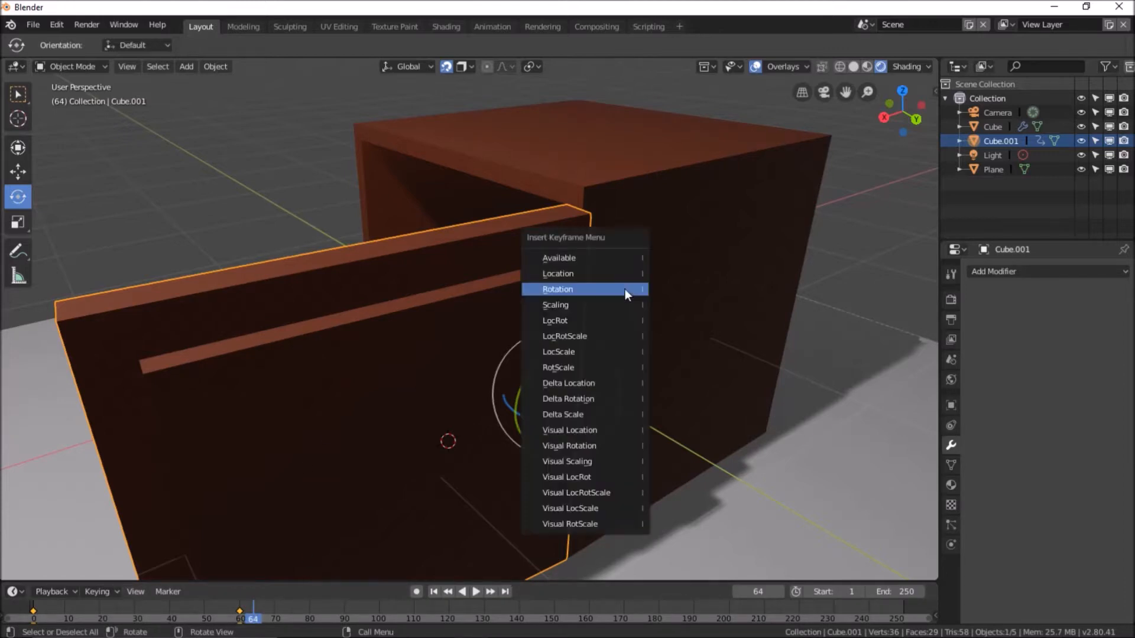
click(621, 292)
click(500, 607)
drag(555, 424, 471, 394)
key(i)
click(401, 373)
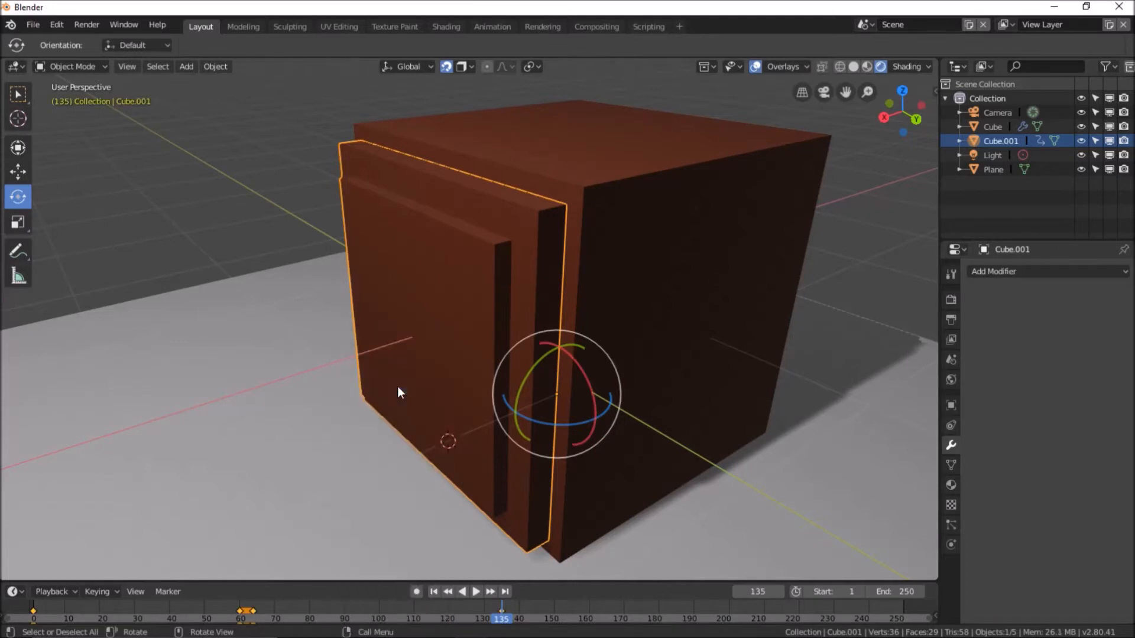
- Set the animation's end frame to 140 and play back the door's movement while viewing the box's open side
click(895, 592)
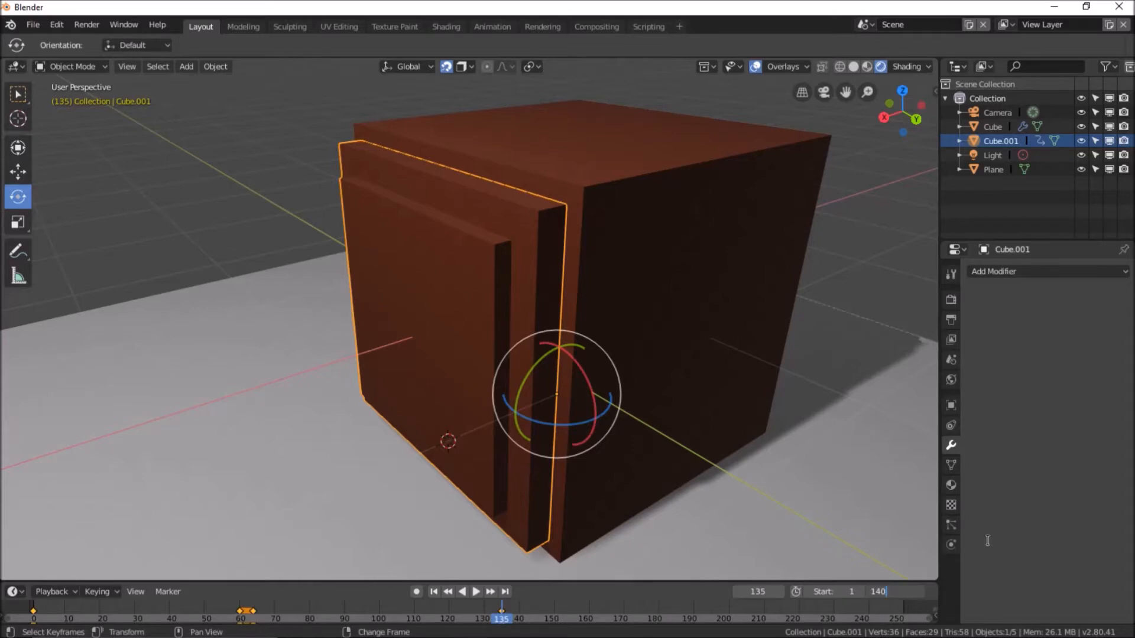
key(Return)
click(476, 592)
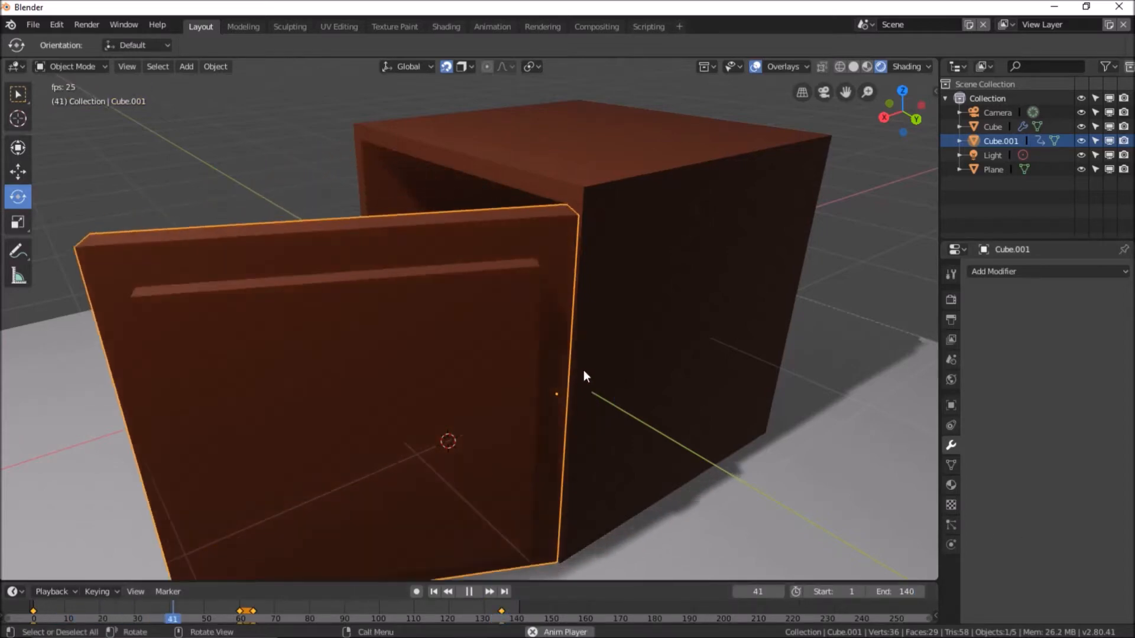
middle_drag(633, 389, 801, 403)
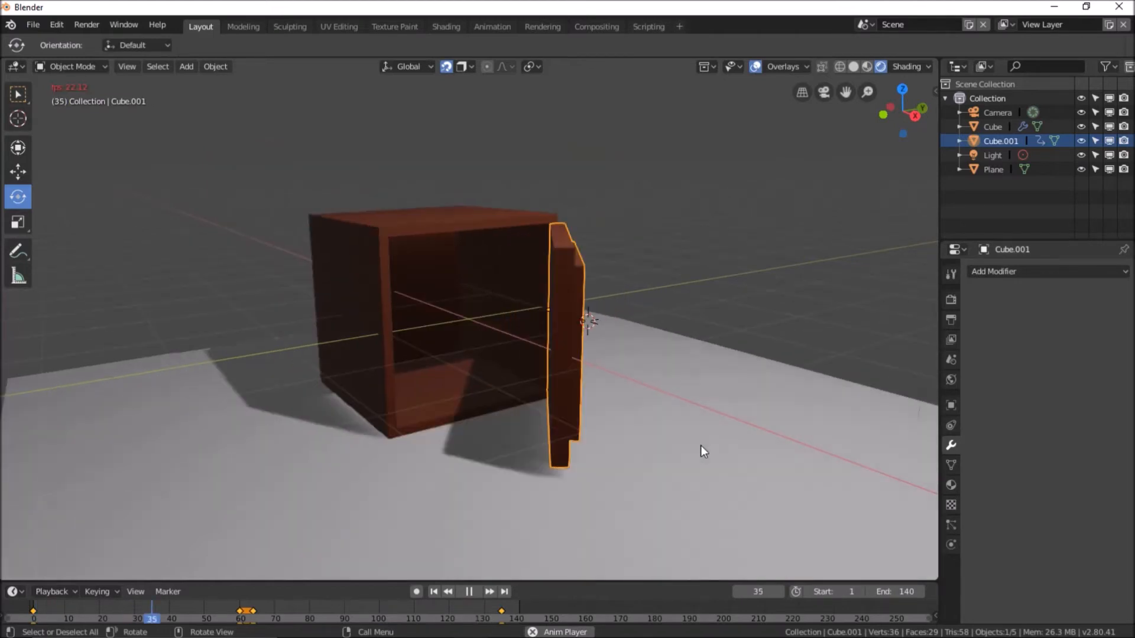
middle_drag(700, 445, 509, 413)
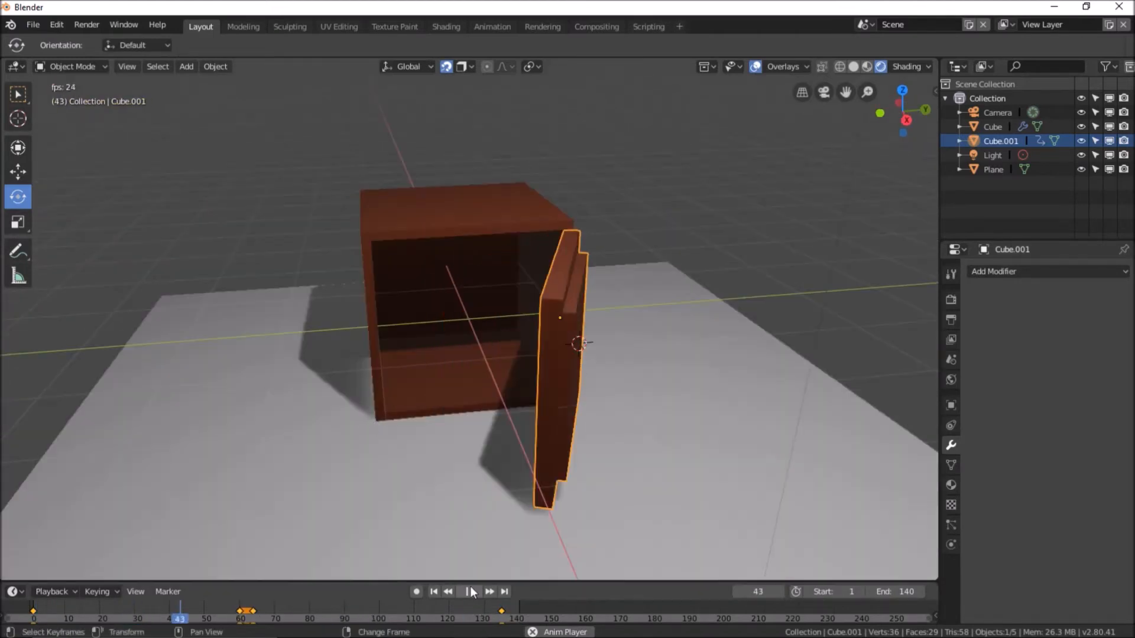
click(471, 591)
- Add a new material to the floor plane and set its Subsurface Color to a reddish brown
scroll(530, 353, down, 3)
scroll(508, 349, up, 3)
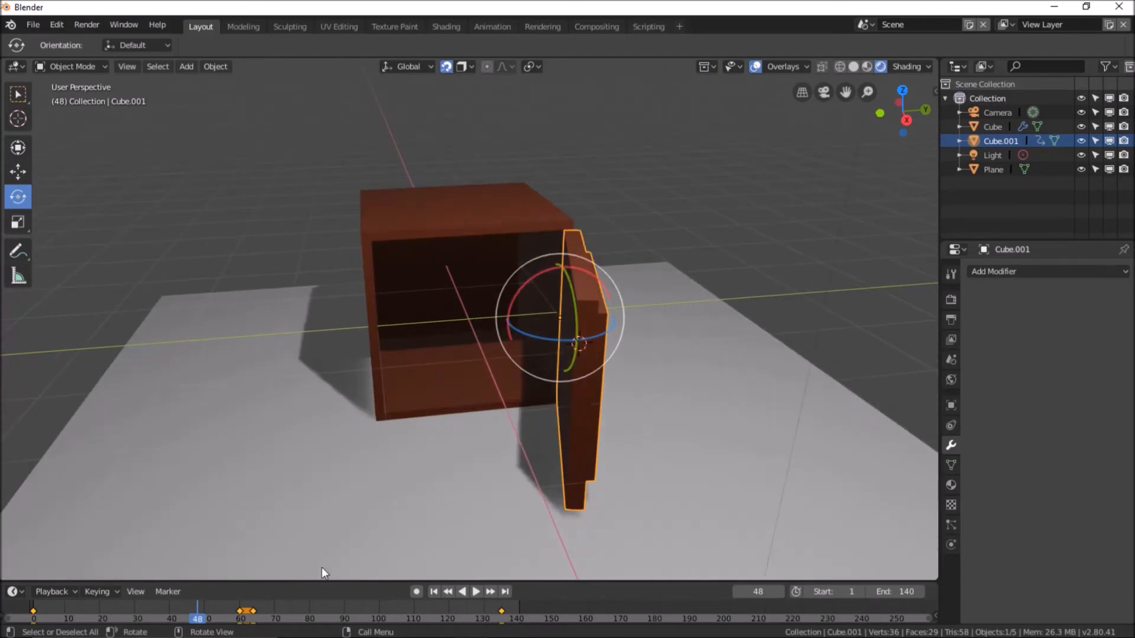
click(984, 173)
scroll(856, 302, down, 1)
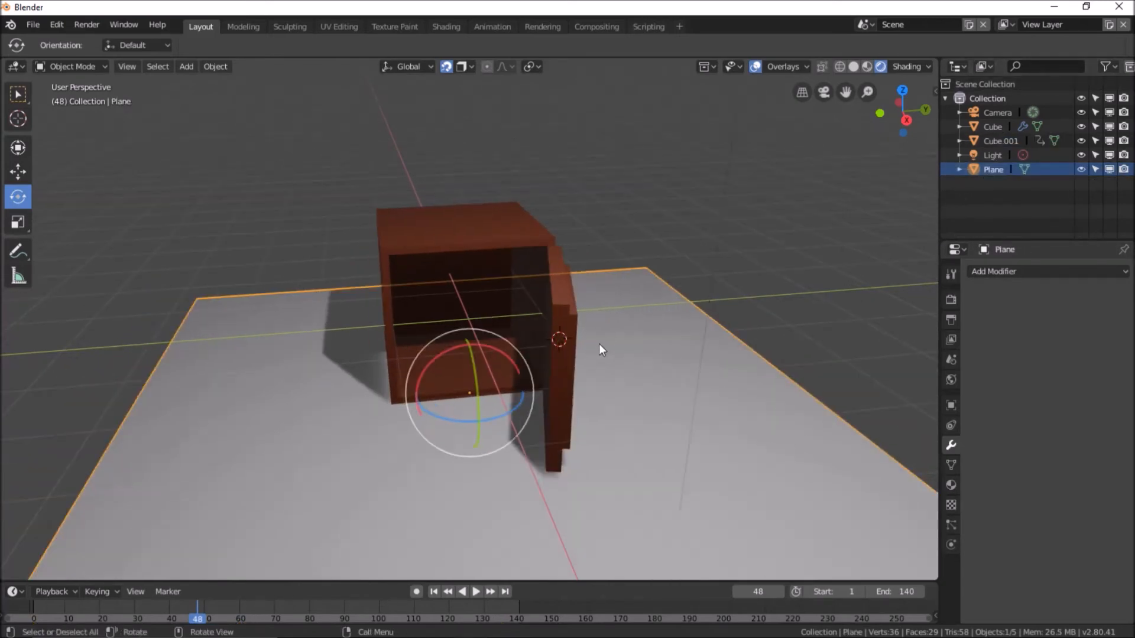
scroll(598, 348, down, 1)
click(951, 485)
click(1040, 332)
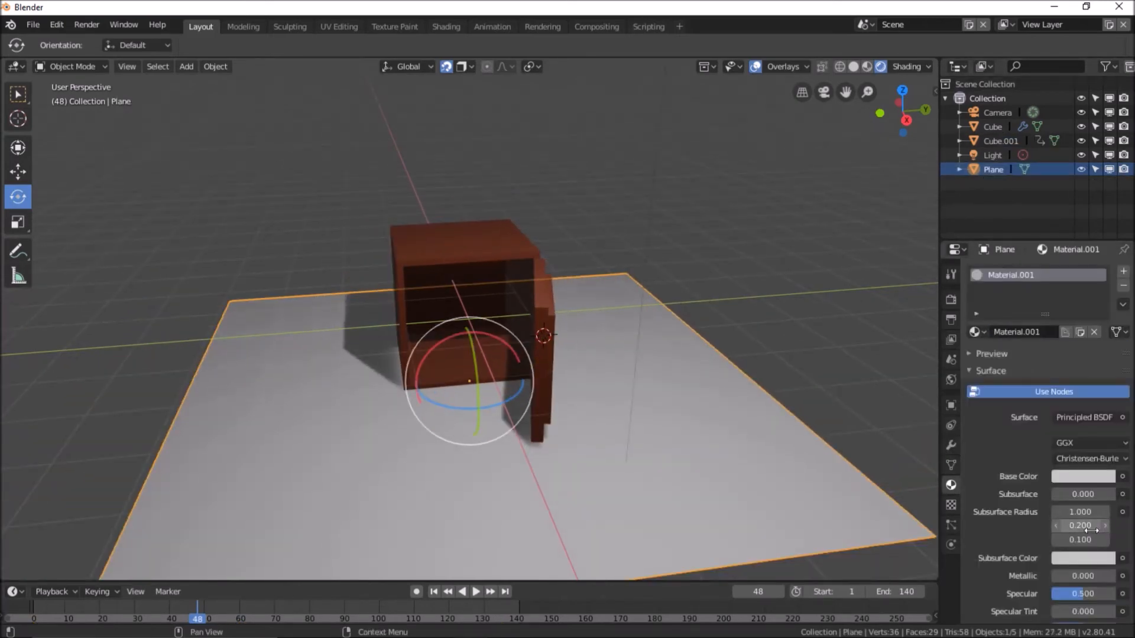
click(1067, 496)
drag(1042, 407, 1036, 438)
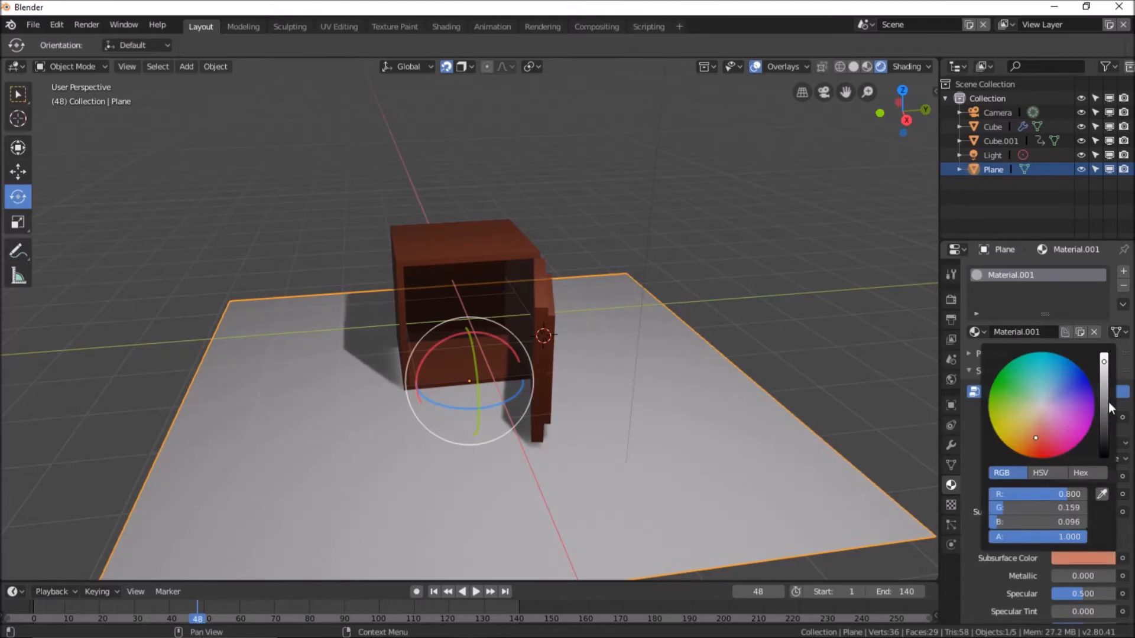
drag(1105, 403, 1105, 390)
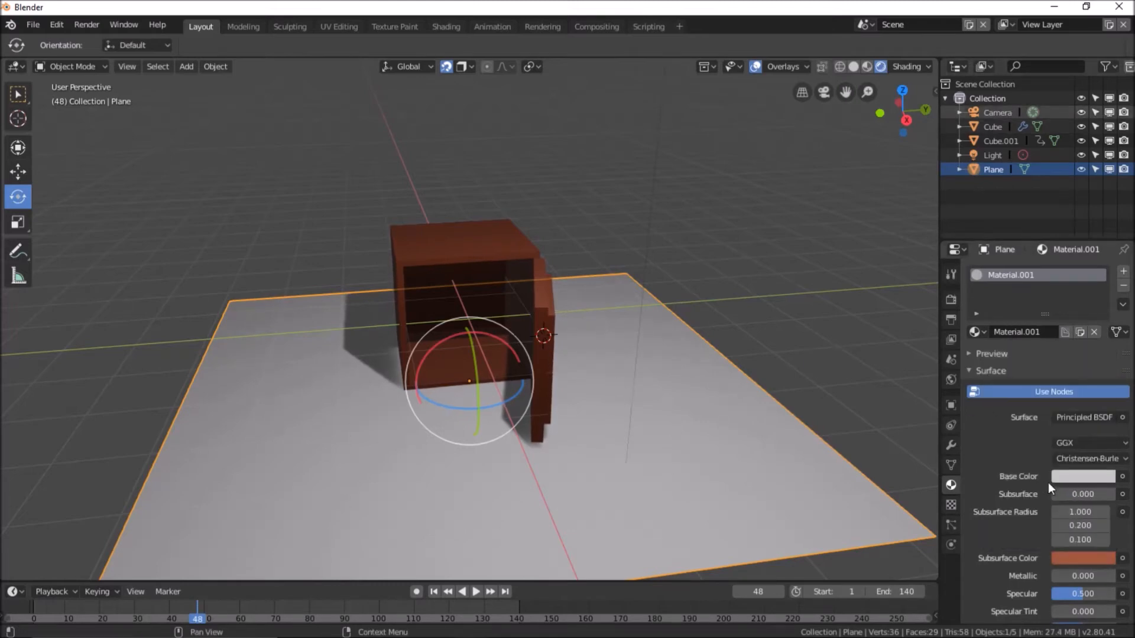
- Set the Base Color of the floor plane's material to a light orange-tan
click(1054, 479)
drag(1035, 370, 1024, 346)
scroll(712, 392, down, 1)
scroll(708, 394, up, 1)
- Play the door animation and inspect it from several angles around the box, stopping playback at the end
middle_drag(708, 394, 808, 410)
scroll(567, 370, up, 2)
scroll(564, 372, down, 1)
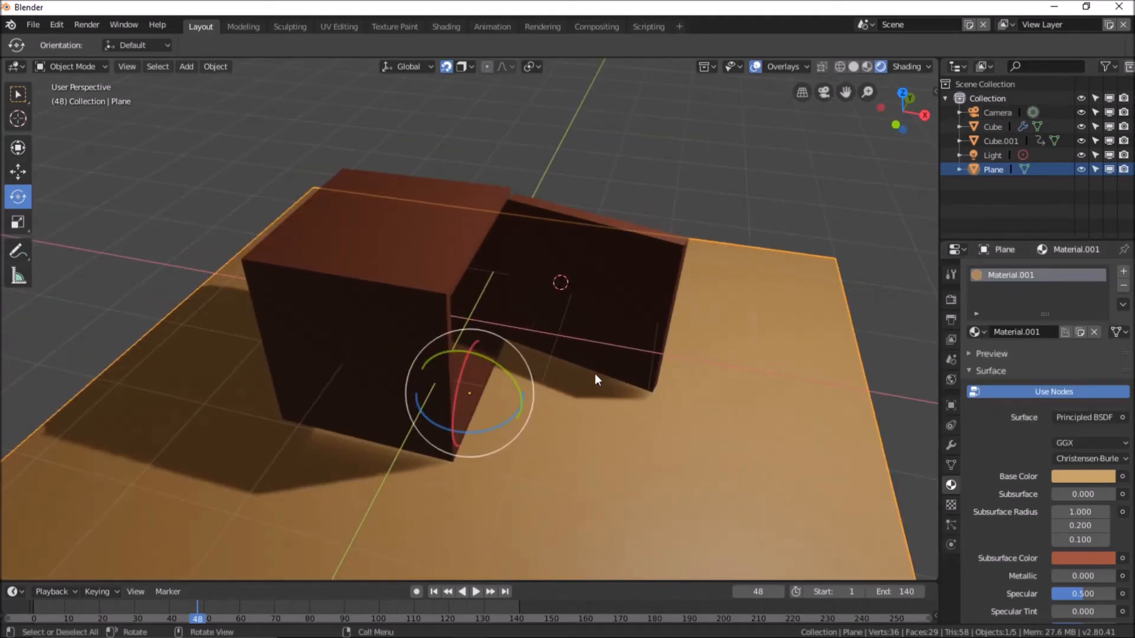
click(475, 592)
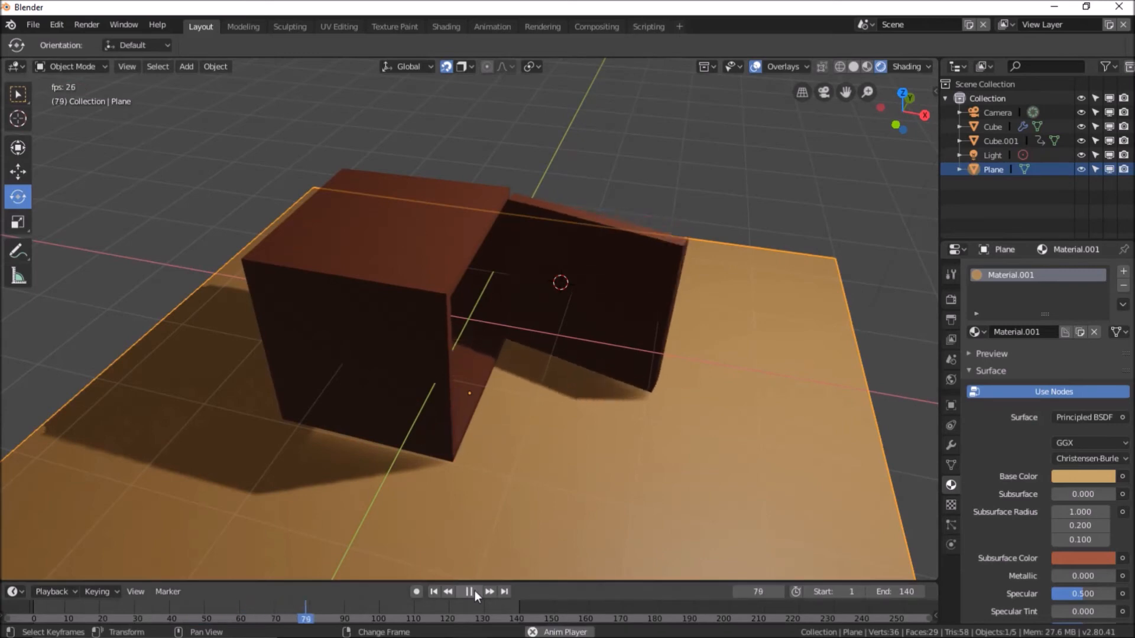
middle_drag(500, 379, 615, 454)
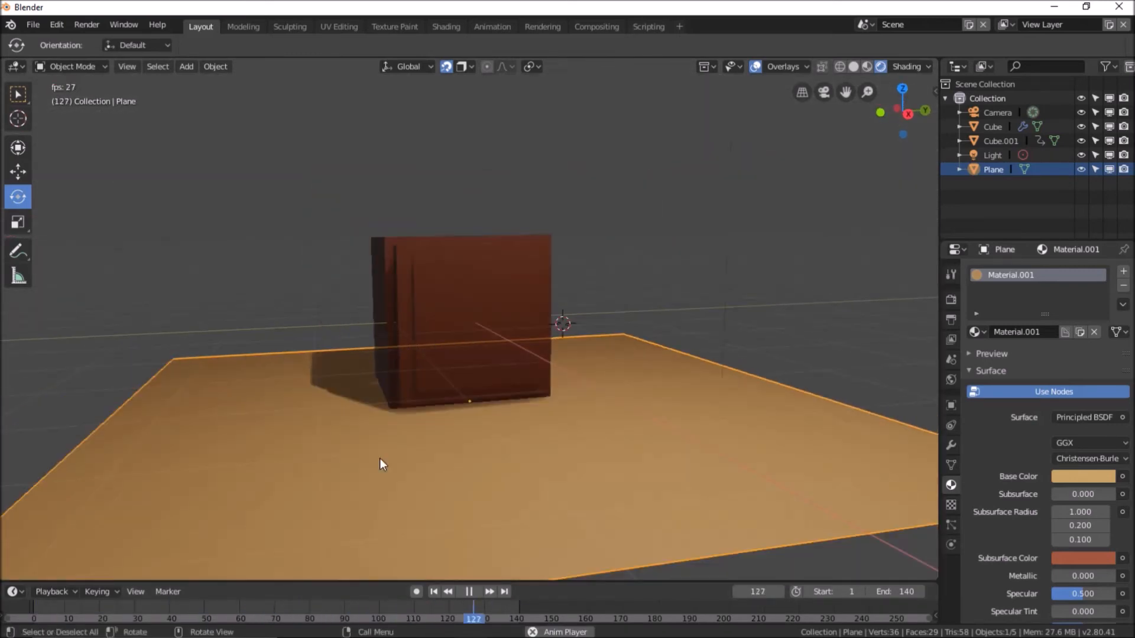
click(469, 592)
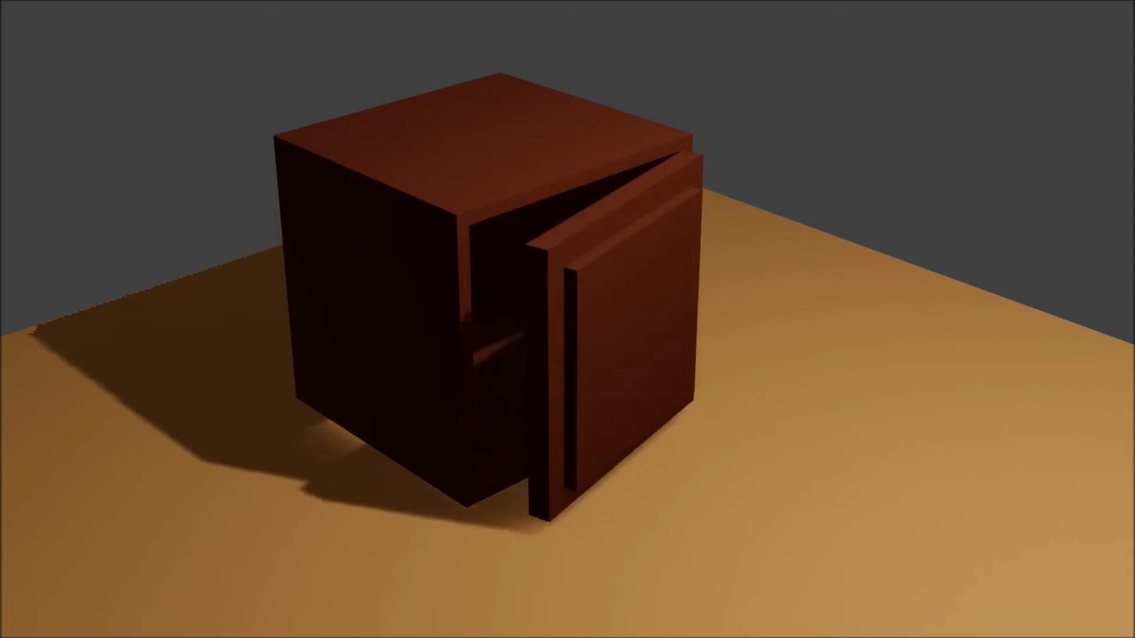